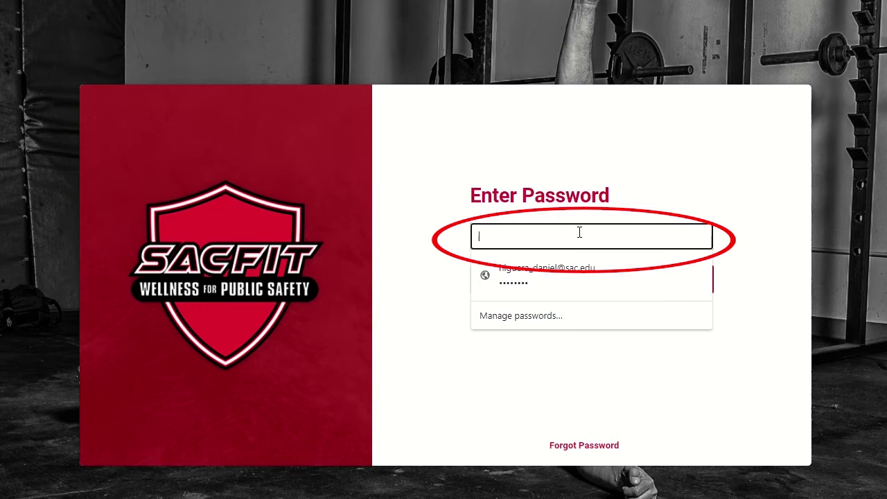
- Sign in to SmartaBase (SAC FIT) with the account password
type("•••")
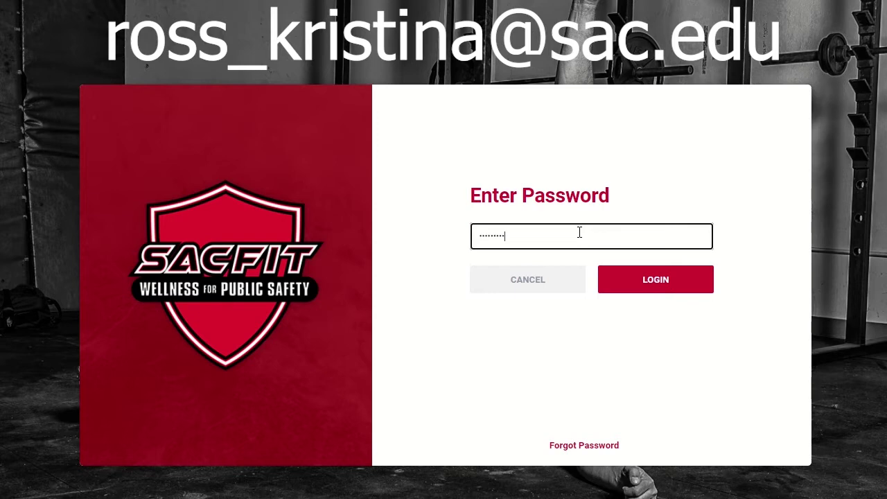
key("Return")
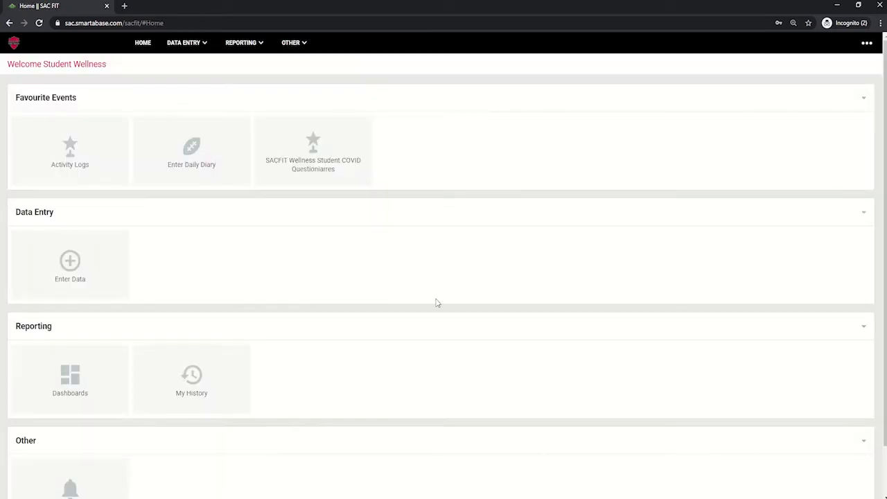
- Open the Account page and review the name, e-mail, password, date of birth and Uuid fields
left_click(867, 43)
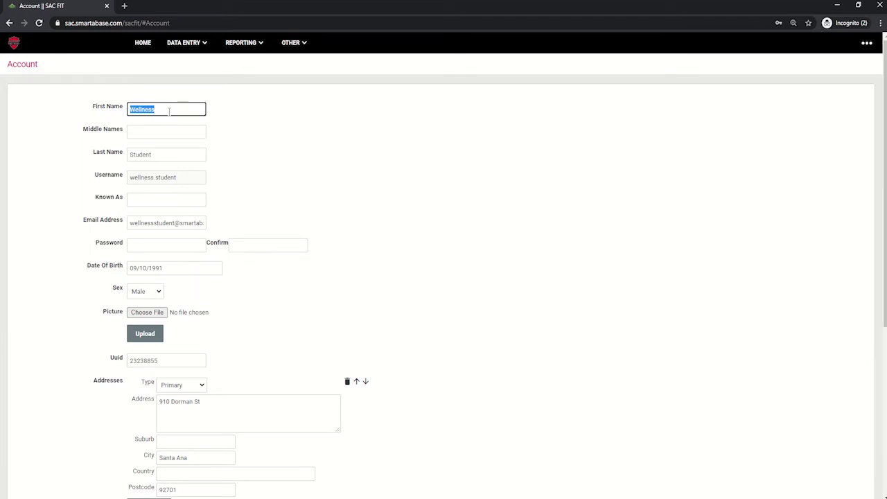
double_click(164, 155)
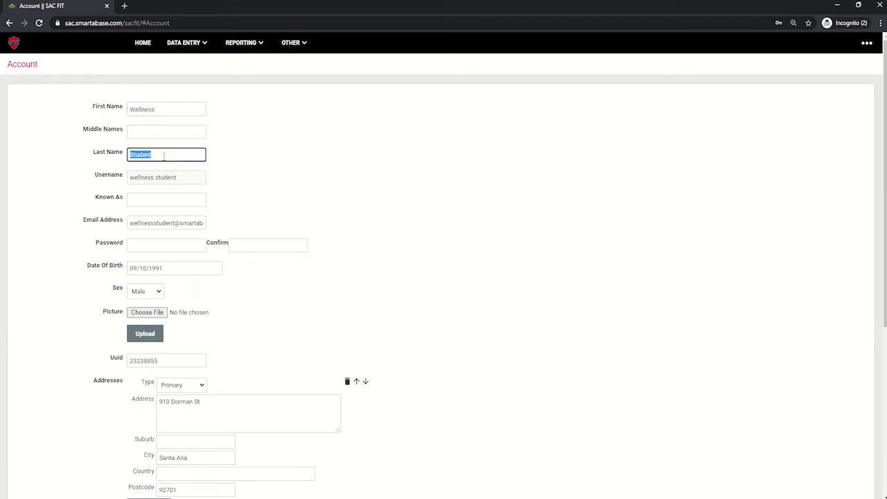
triple_click(159, 222)
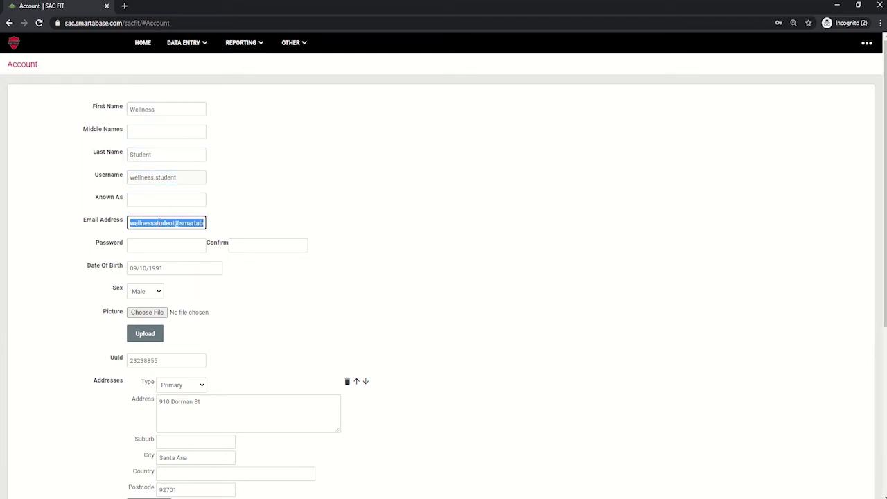
left_click(161, 245)
left_click(243, 247)
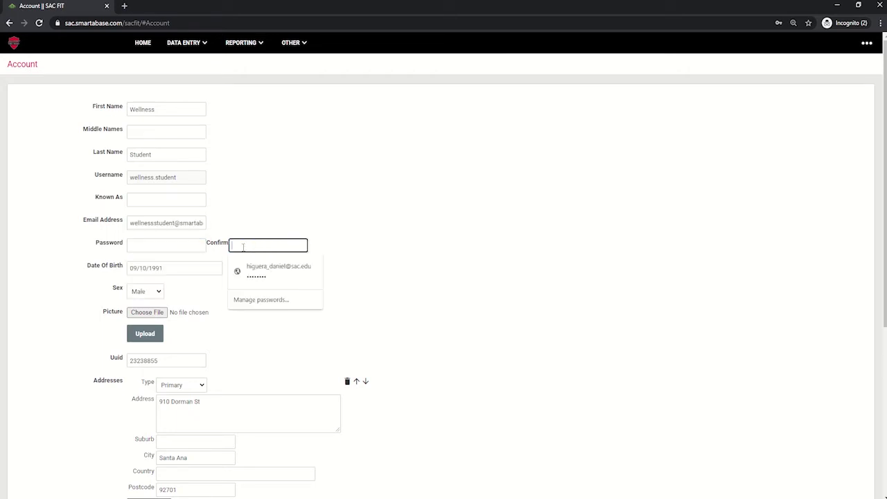
left_click(194, 267)
left_click(310, 282)
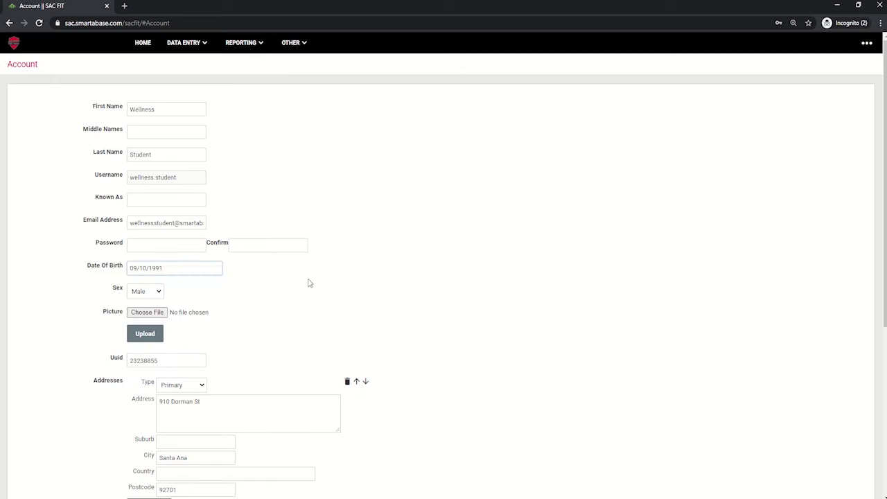
left_click(138, 294)
scroll(138, 294, "down", 2)
left_click(140, 263)
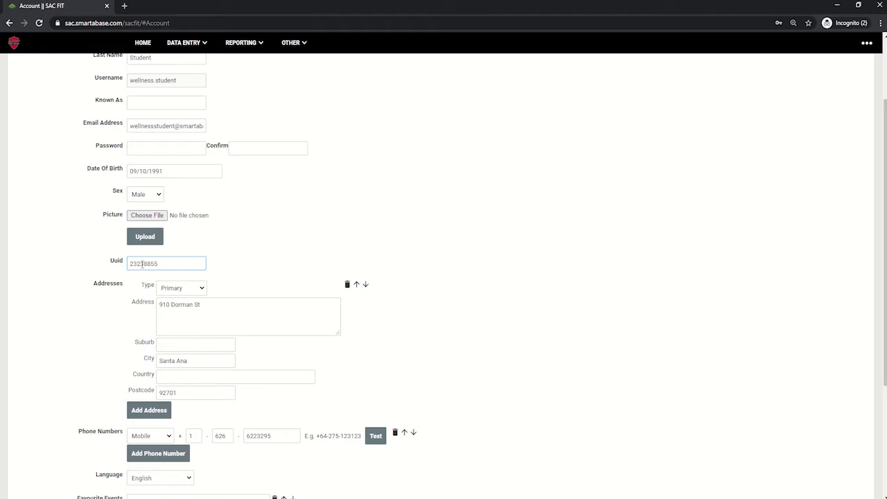
- Review the street address, city, country and phone number fields down to Save
scroll(141, 264, "down", 2)
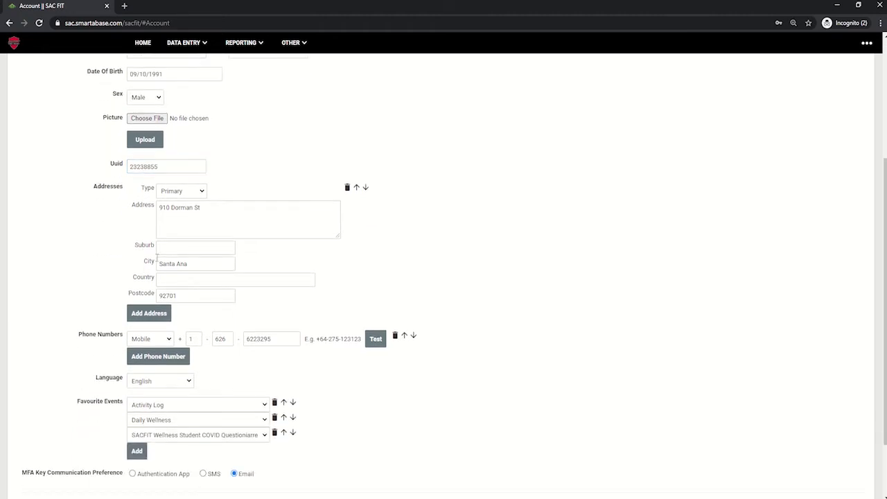
left_click(192, 210)
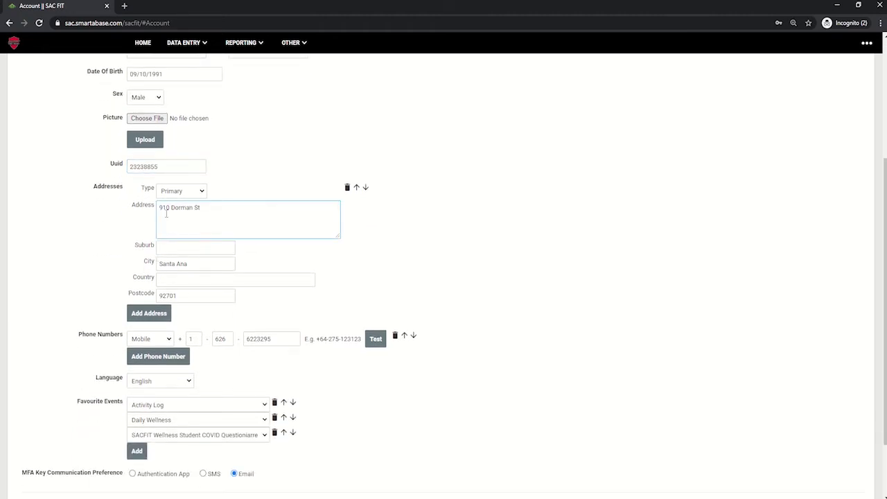
left_click(171, 261)
left_click(170, 277)
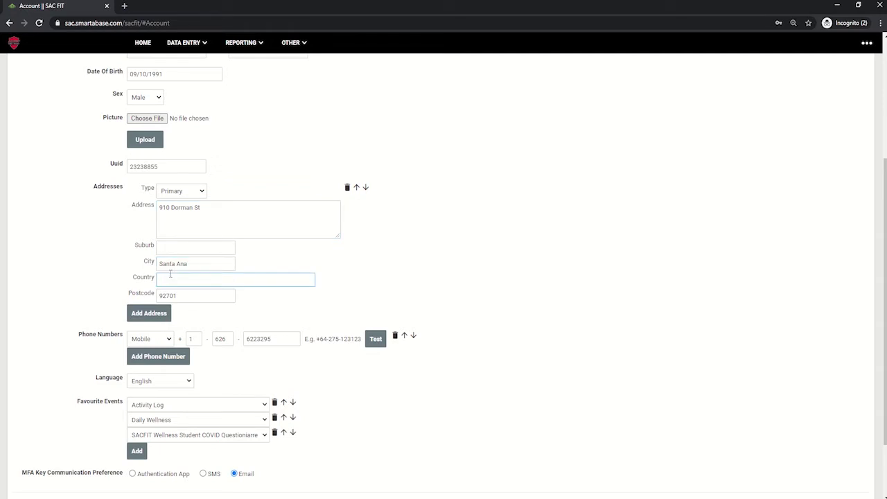
left_click(173, 288)
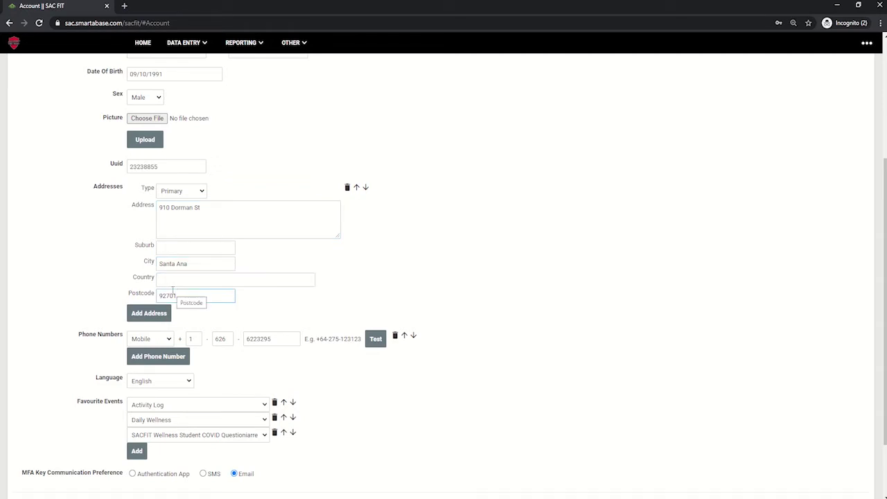
scroll(174, 298, "down", 1)
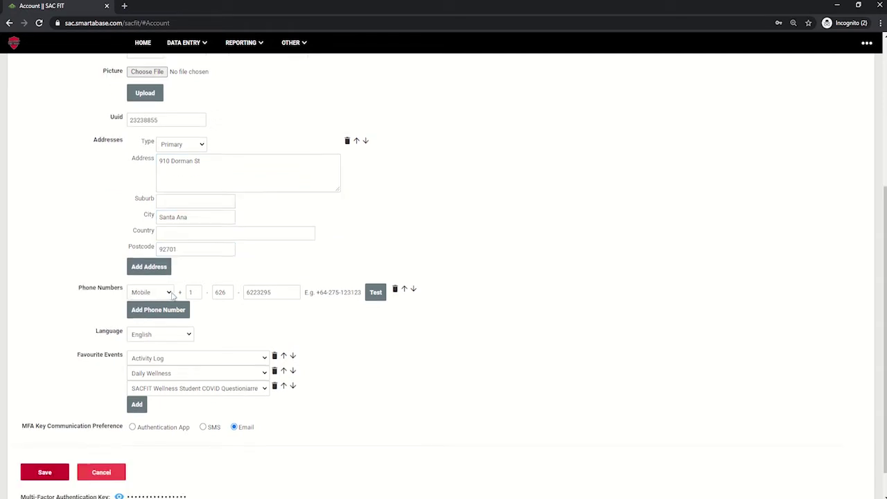
left_click(220, 291)
key("Tab")
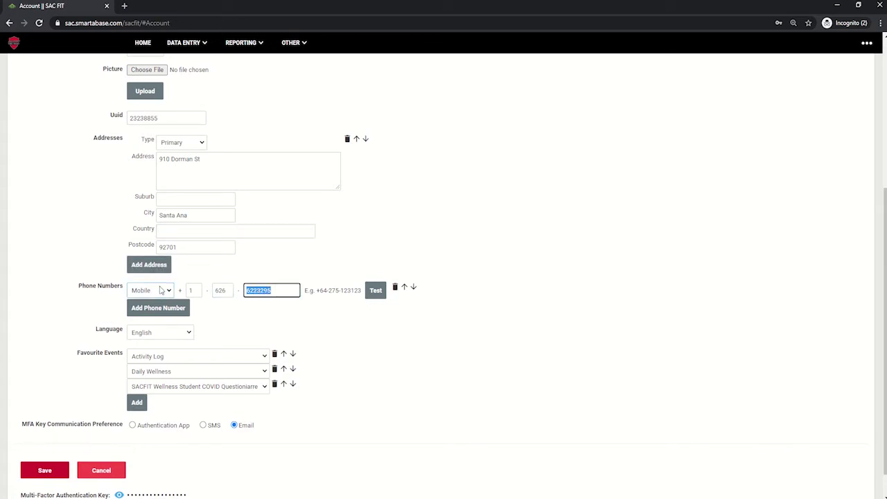
scroll(153, 304, "down", 1)
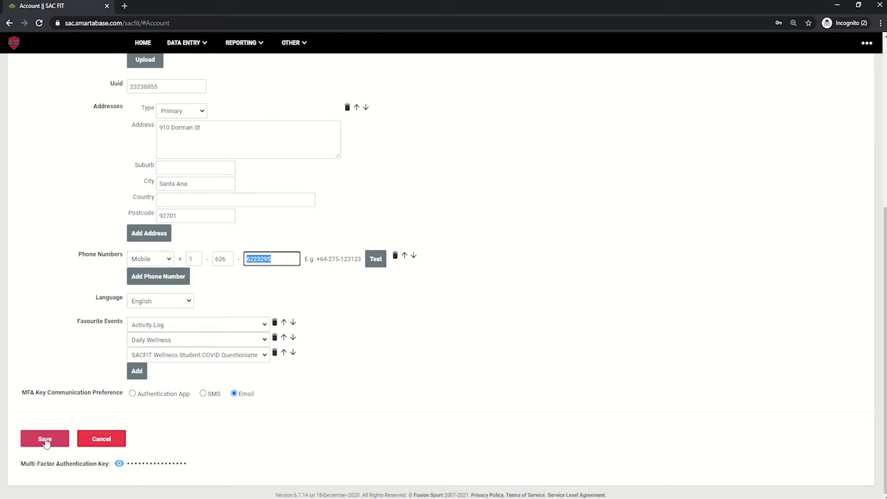
- Save the account, confirming with the current password, then go to DATA ENTRY > Enter Data
left_click(45, 440)
left_click(407, 257)
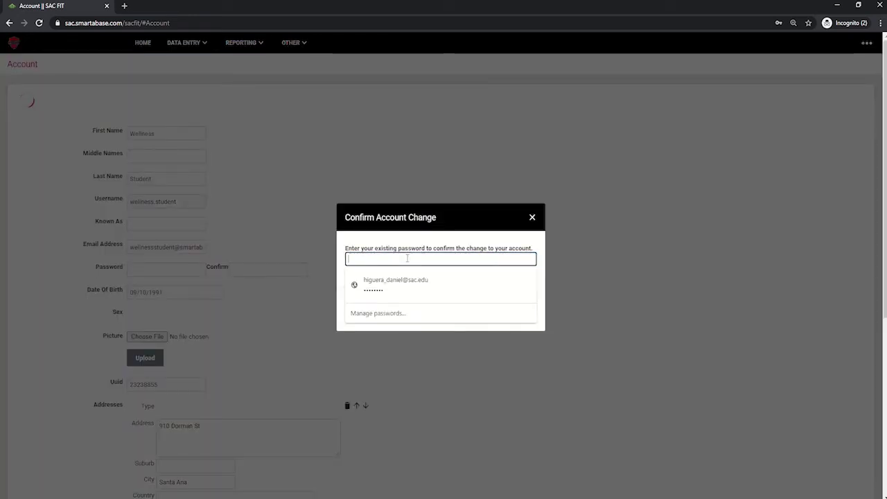
type("*******")
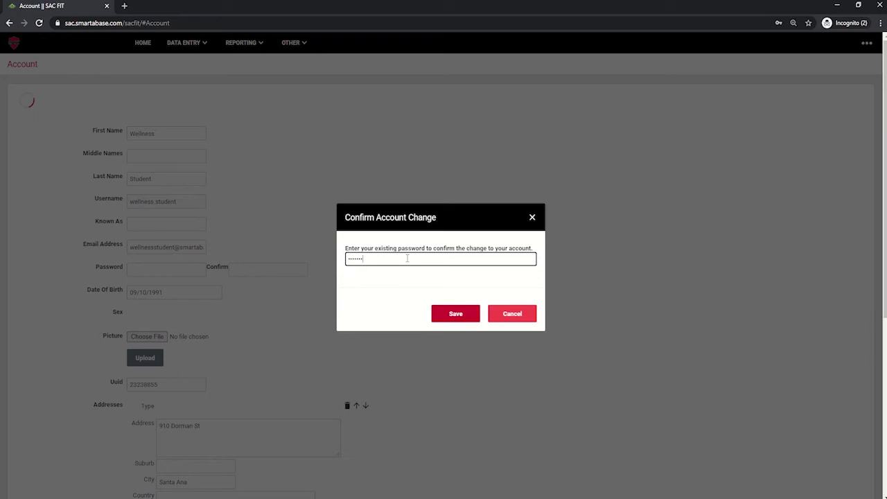
type("****")
key("Return")
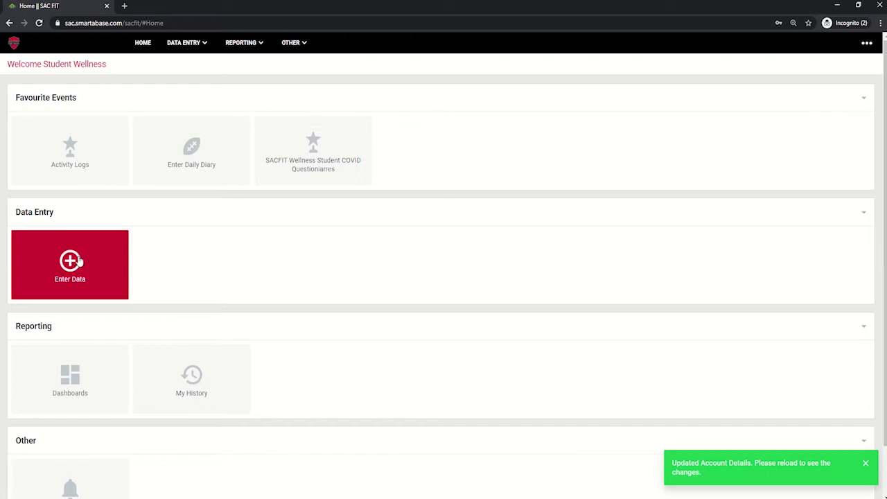
left_click(184, 43)
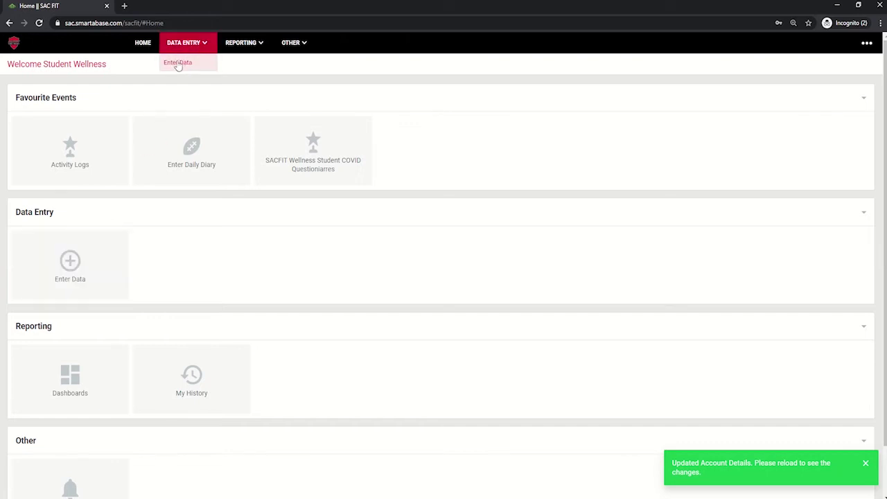
left_click(74, 274)
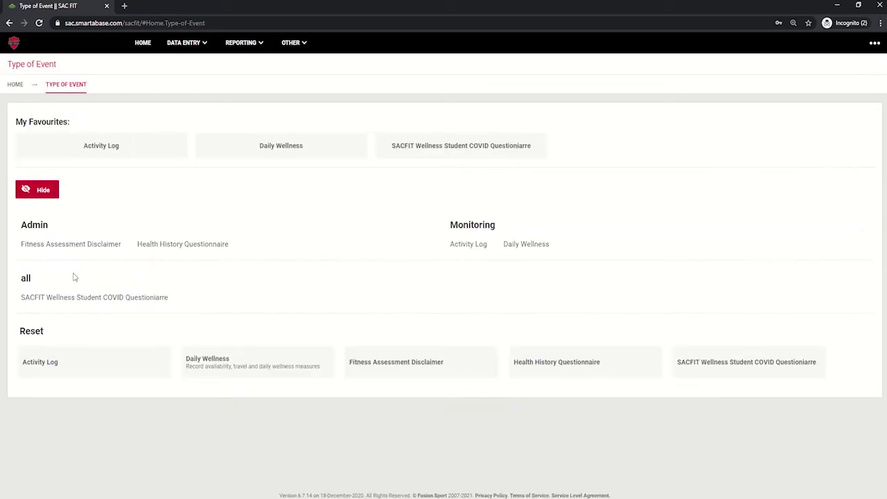
- Open the Health History Questionnaire and look over the pre-filled student details
left_click(184, 247)
scroll(185, 248, "down", 1)
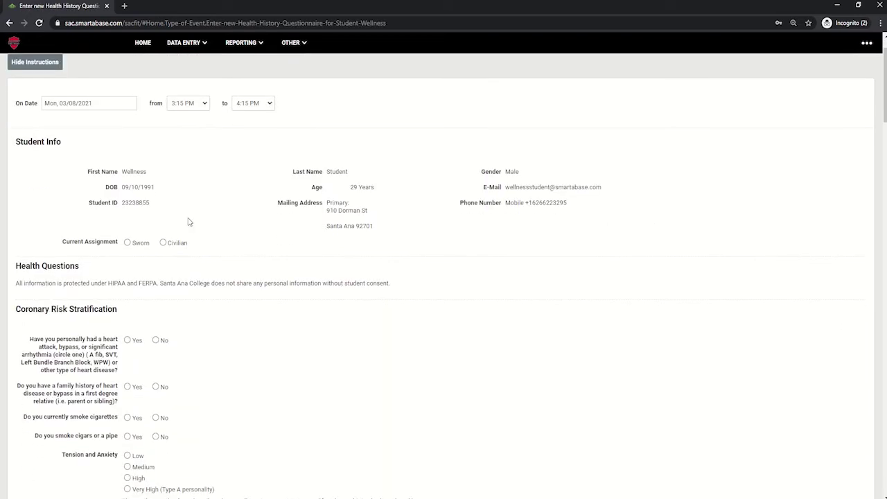
left_click_drag(123, 171, 144, 172)
left_click_drag(327, 172, 349, 172)
left_click_drag(505, 171, 523, 177)
left_click_drag(122, 187, 156, 191)
left_click_drag(346, 187, 385, 188)
left_click_drag(519, 187, 586, 188)
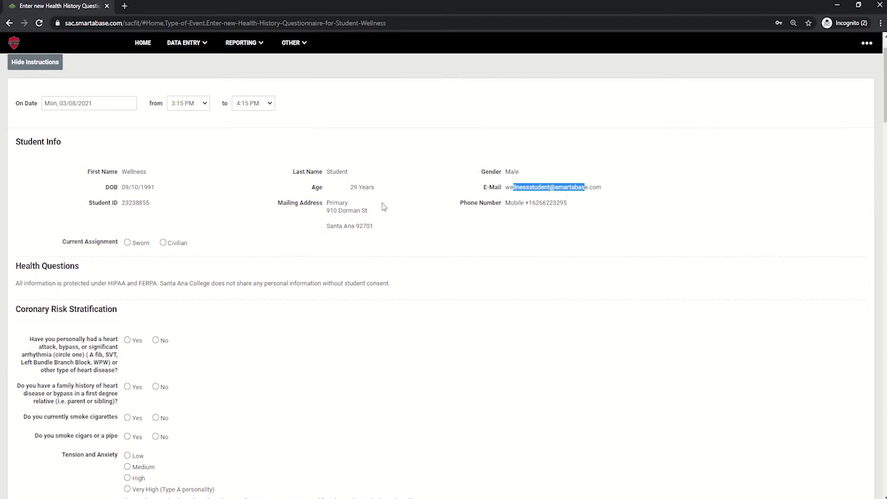
left_click_drag(124, 202, 146, 203)
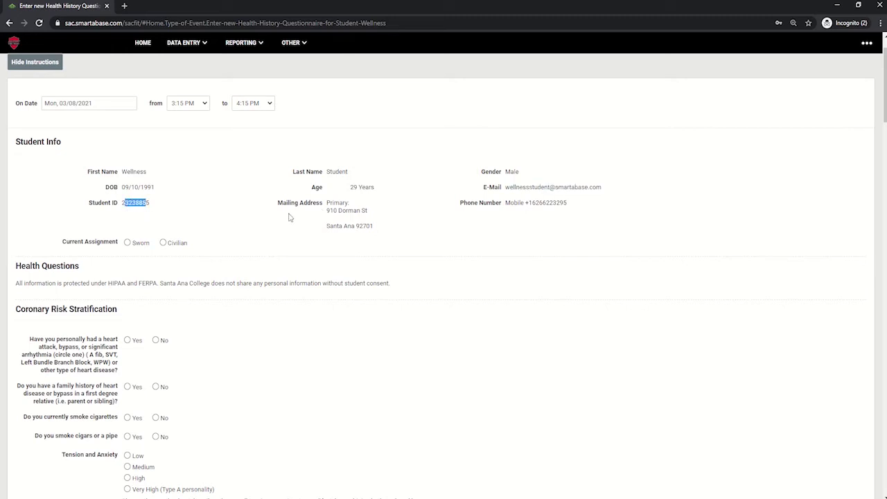
left_click(330, 202)
left_click_drag(330, 202, 384, 246)
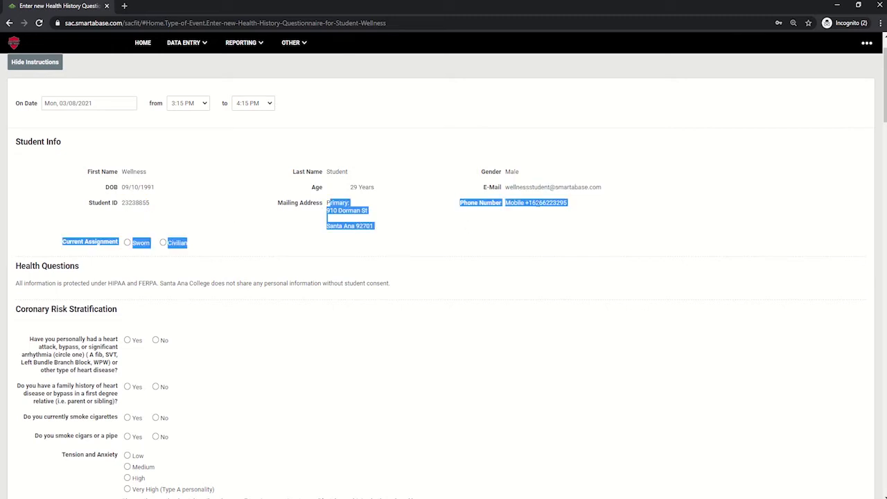
left_click(546, 219)
left_click_drag(546, 203, 539, 202)
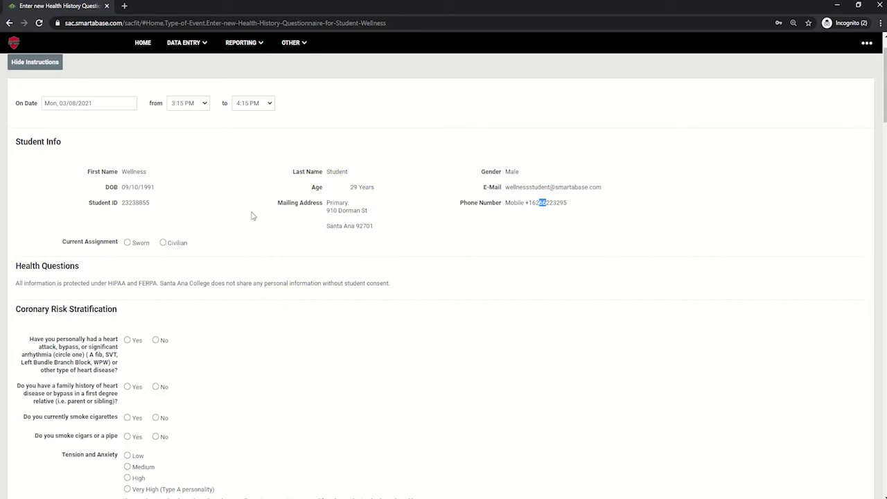
scroll(170, 216, "down", 1)
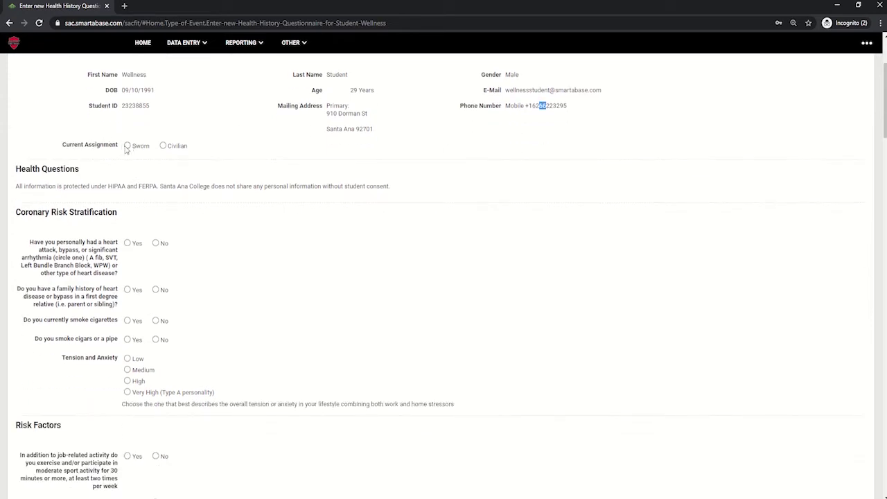
- Set Current Assignment to Civilian with Dispatch as the civilian assignment
left_click(127, 145)
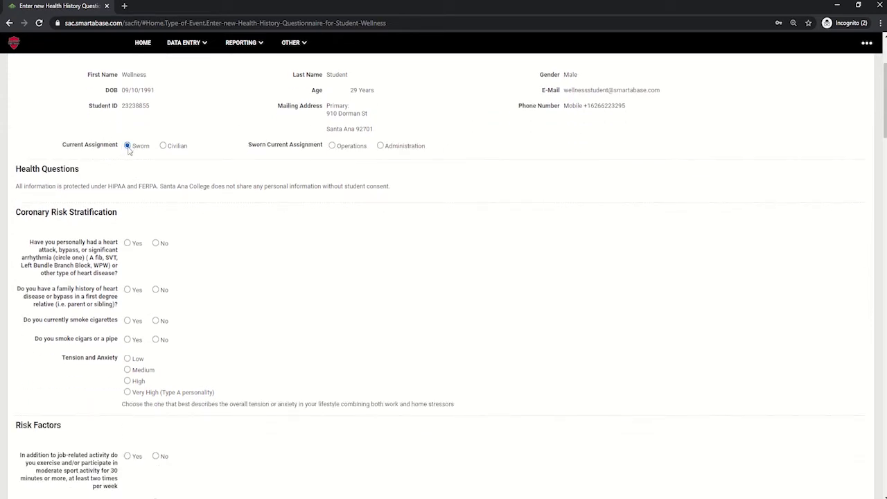
left_click(332, 146)
left_click(380, 146)
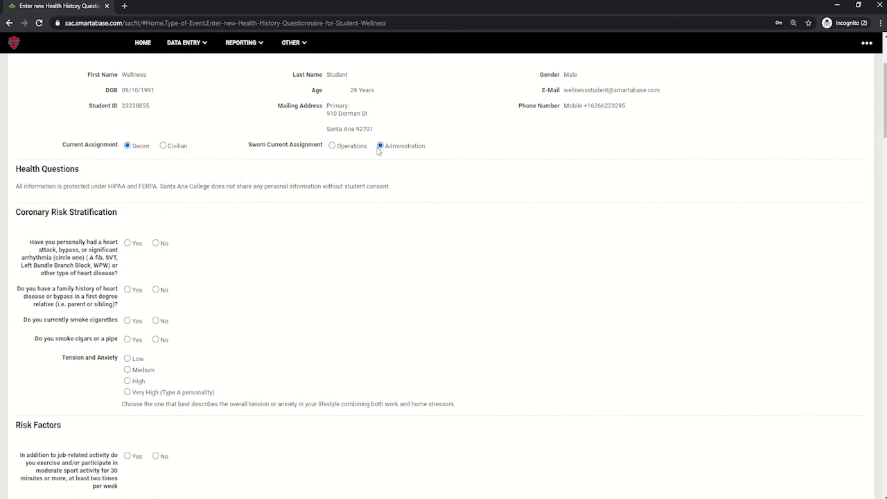
left_click(163, 146)
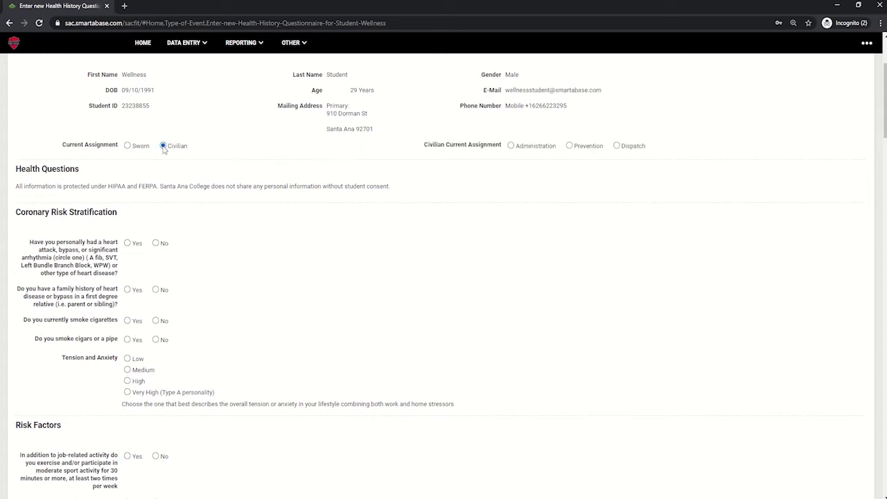
left_click(511, 146)
left_click(570, 145)
left_click(617, 145)
scroll(375, 185, "down", 1)
scroll(375, 186, "down", 1)
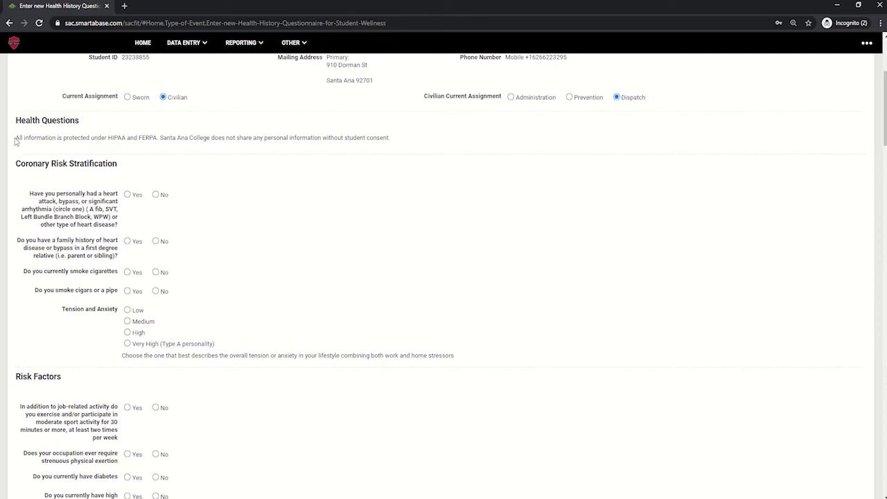
left_click_drag(18, 138, 419, 145)
left_click(419, 145)
scroll(419, 145, "down", 1)
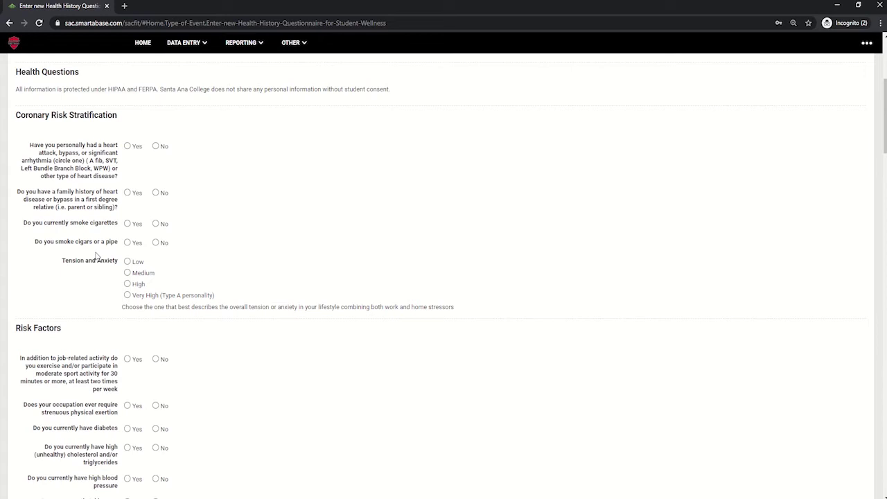
scroll(96, 255, "down", 3)
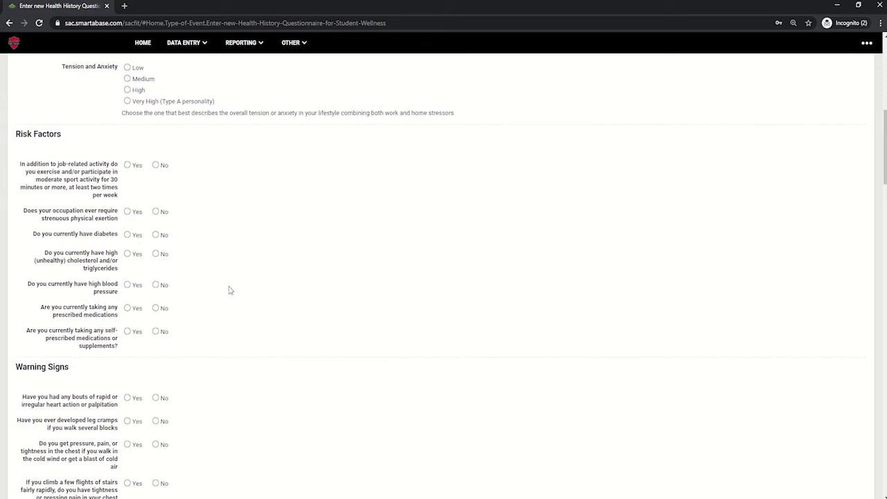
scroll(229, 291, "down", 4)
scroll(228, 291, "down", 1)
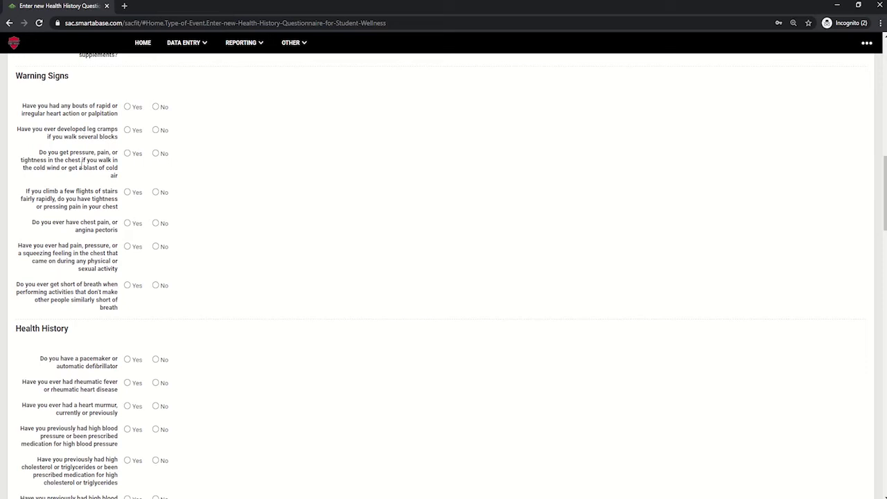
scroll(81, 166, "down", 4)
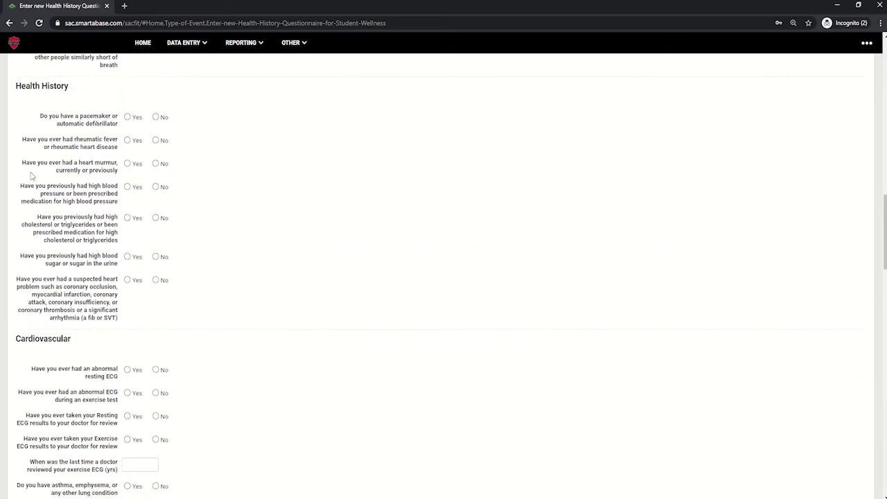
scroll(45, 120, "down", 3)
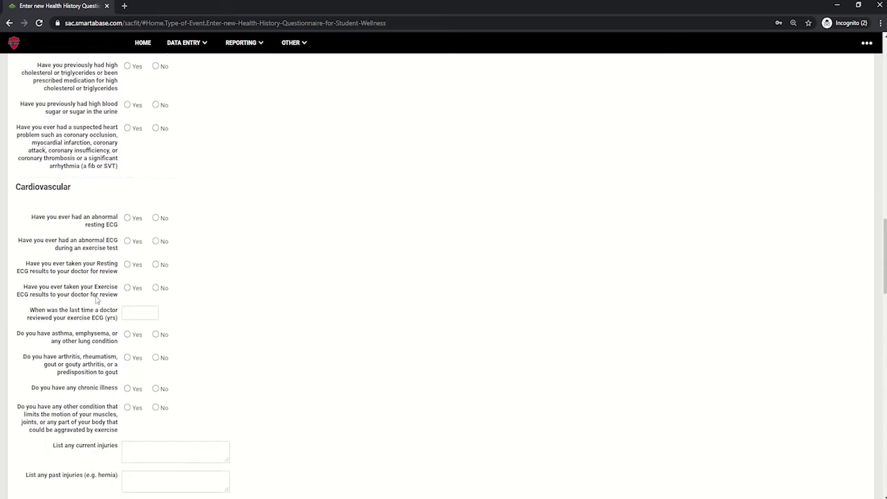
scroll(96, 300, "down", 2)
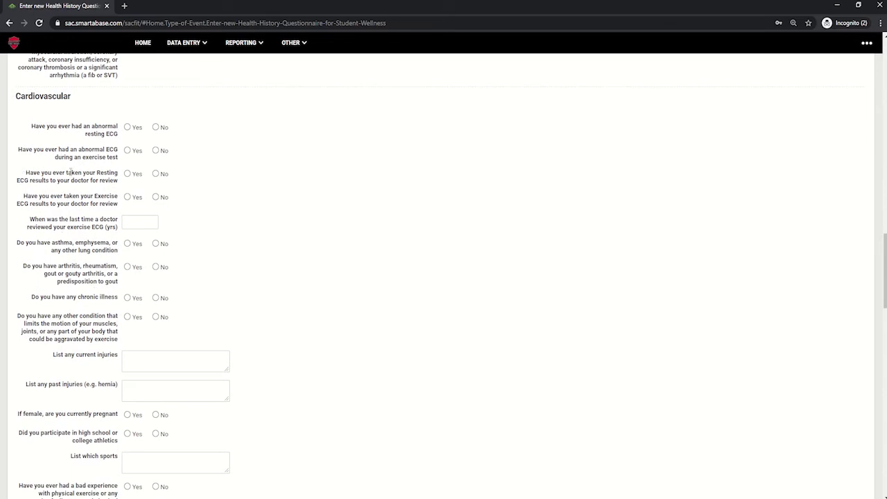
- Add Running to the aerobic activity table at 2 sessions per week, 30 minutes
scroll(56, 278, "down", 1)
left_click(30, 325)
scroll(31, 325, "down", 3)
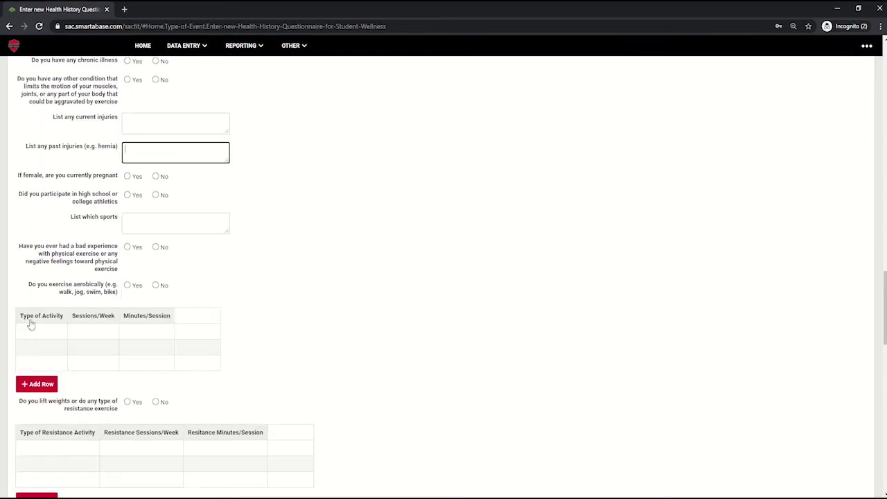
left_click(34, 335)
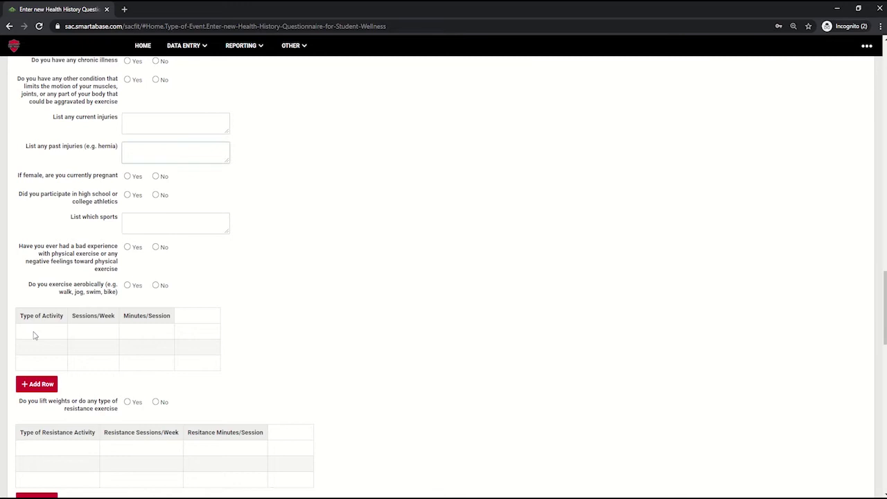
left_click(35, 335)
type("Run")
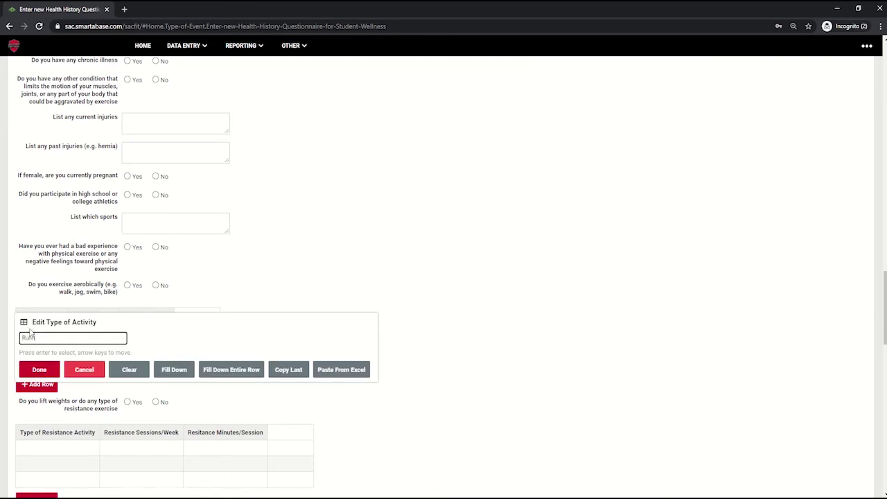
type("ning")
key("Tab")
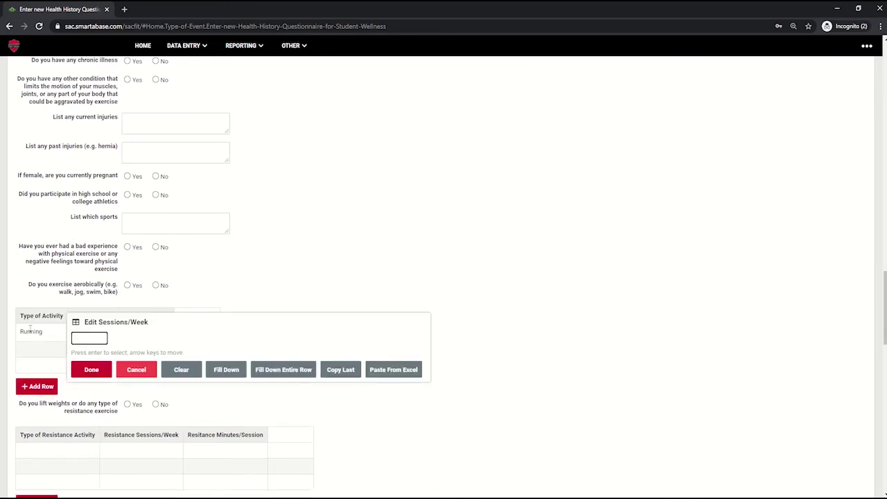
key("Tab")
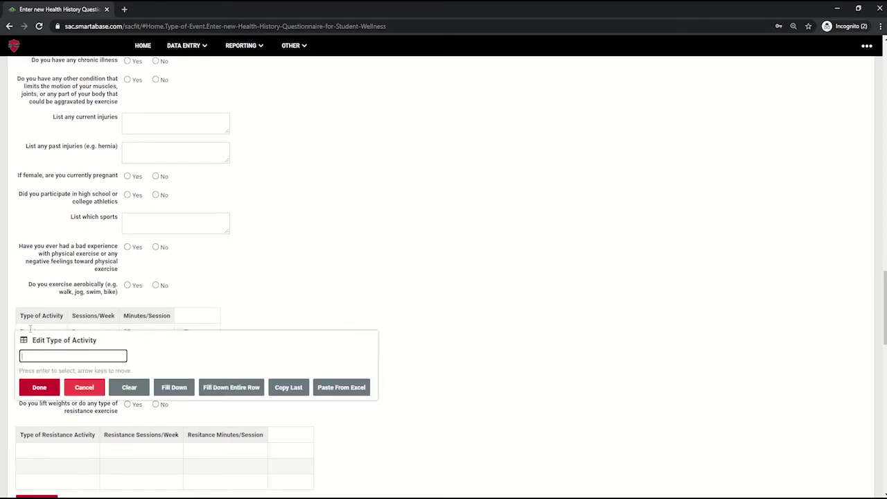
left_click(321, 307)
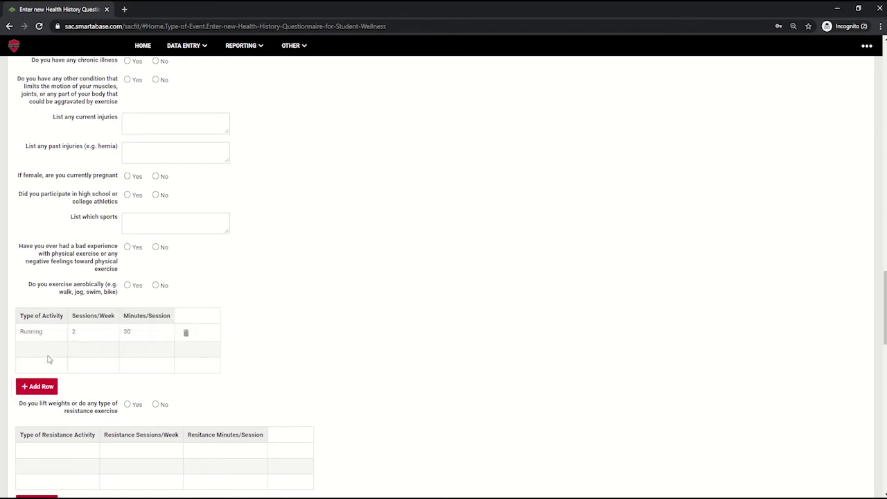
- Add a second aerobic row: Weight Lifting, 2 sessions per week, 60 minutes
left_click(38, 350)
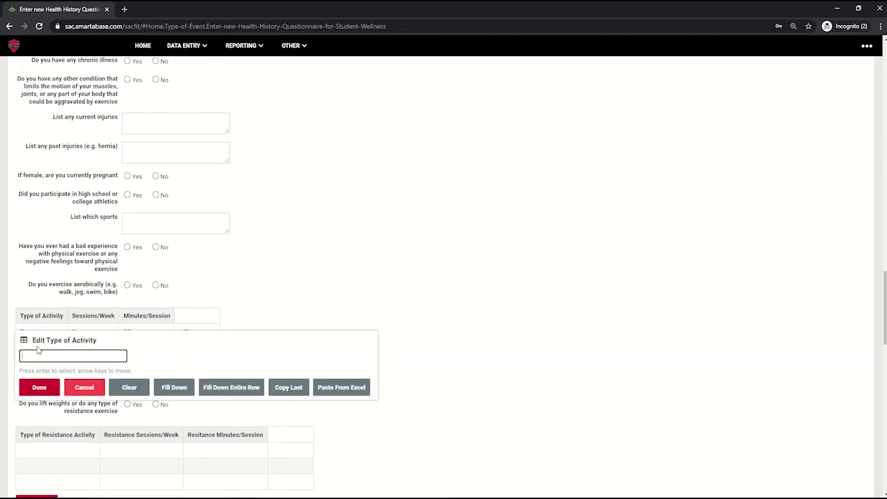
type("Weight Lifting")
key("Tab")
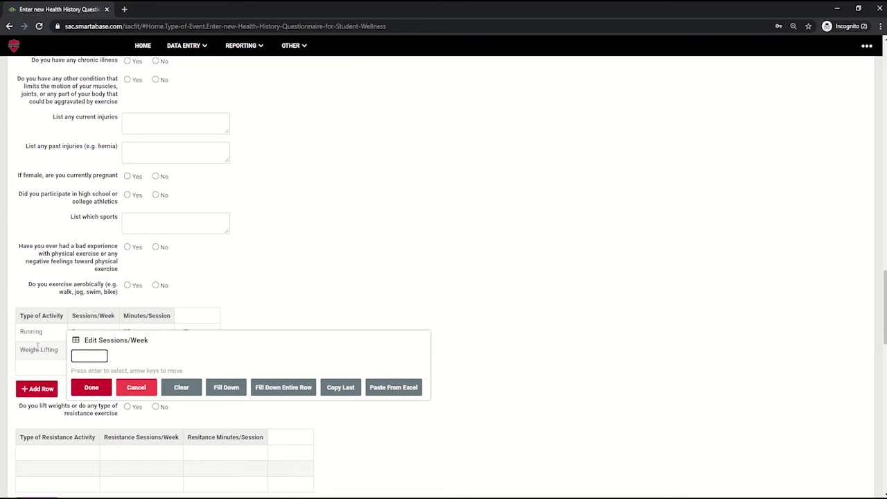
type("2")
key("Tab")
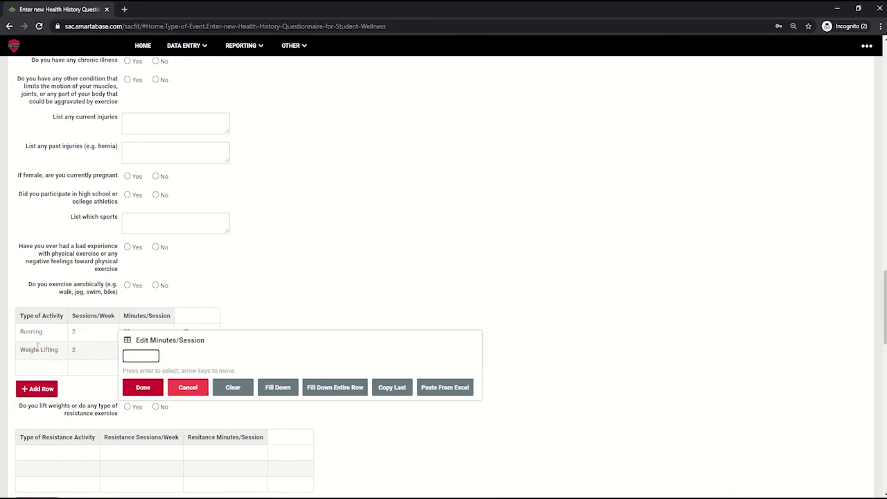
type("60")
key("Return")
- Enter Crossfit in the resistance table at 2 sessions per week, 50 minutes
scroll(149, 378, "down", 2)
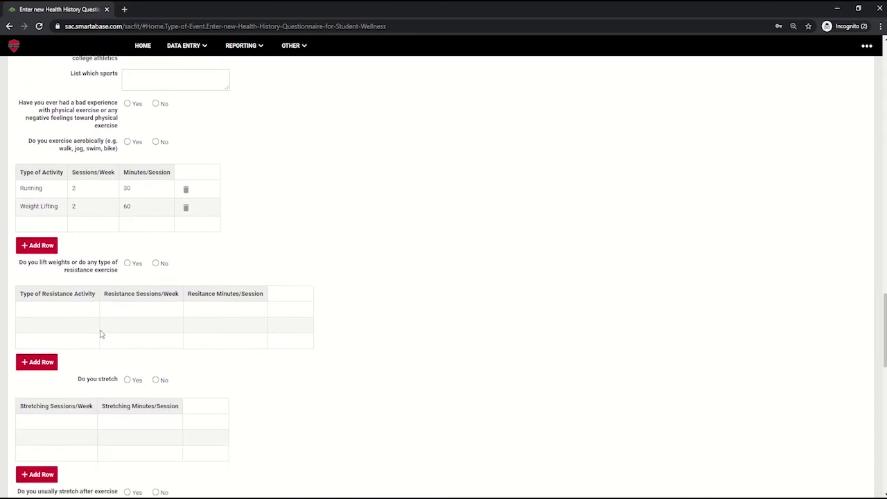
left_click(79, 308)
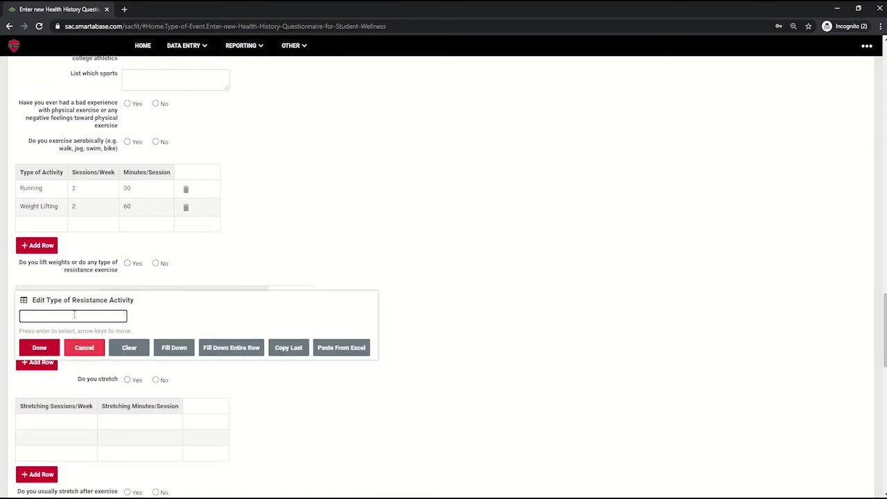
type("Crossfit")
key("Return")
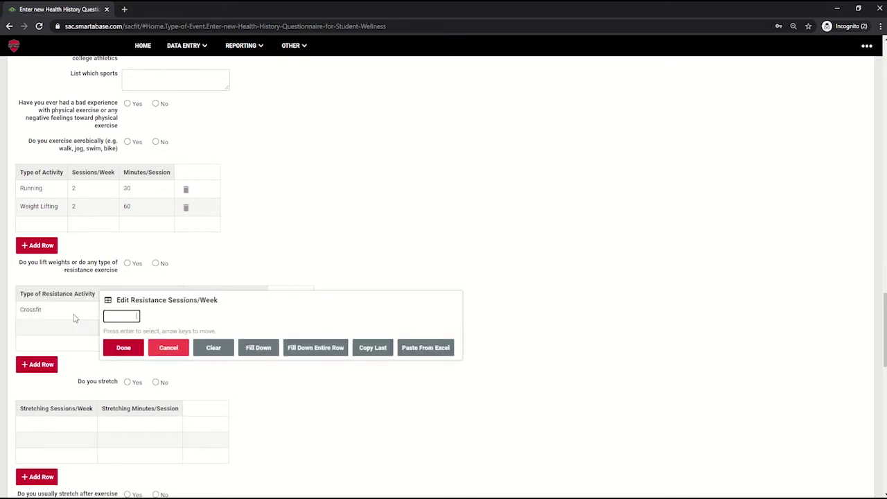
type("2")
key("Return")
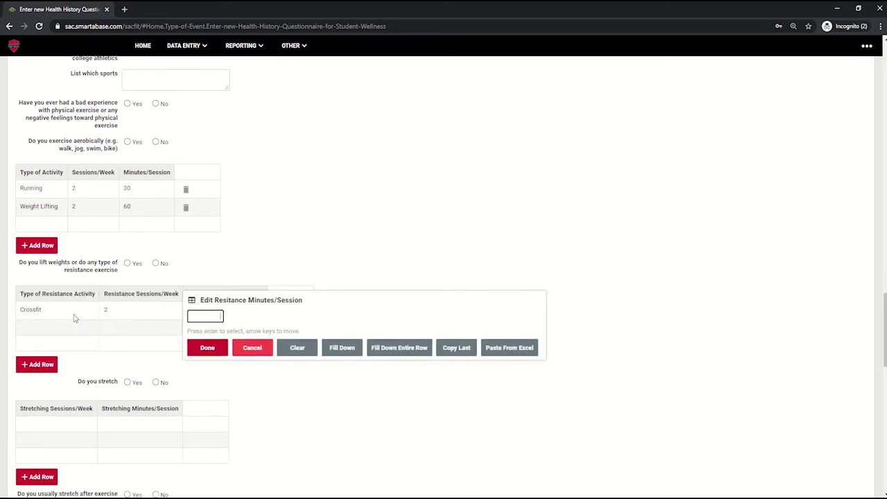
type("50")
key("Return")
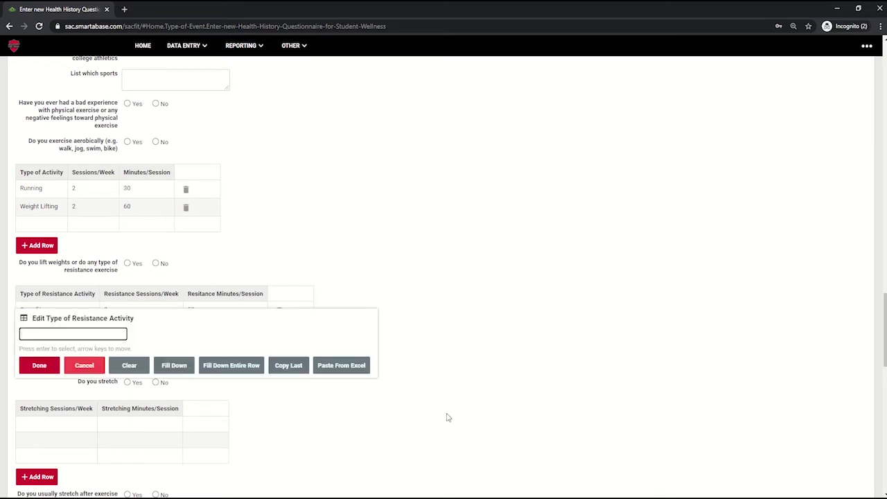
key("Escape")
- Answer Yes to stretching and log 1 stretching session per week of 15 minutes
scroll(261, 410, "down", 1)
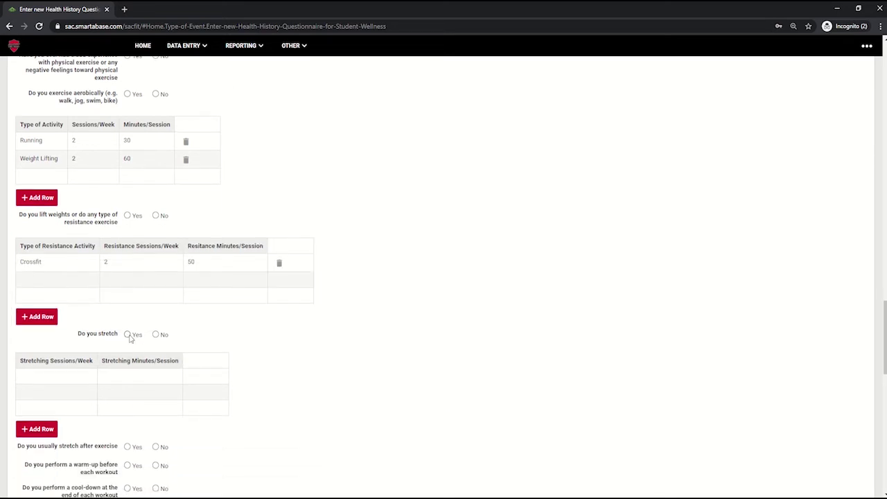
left_click(128, 334)
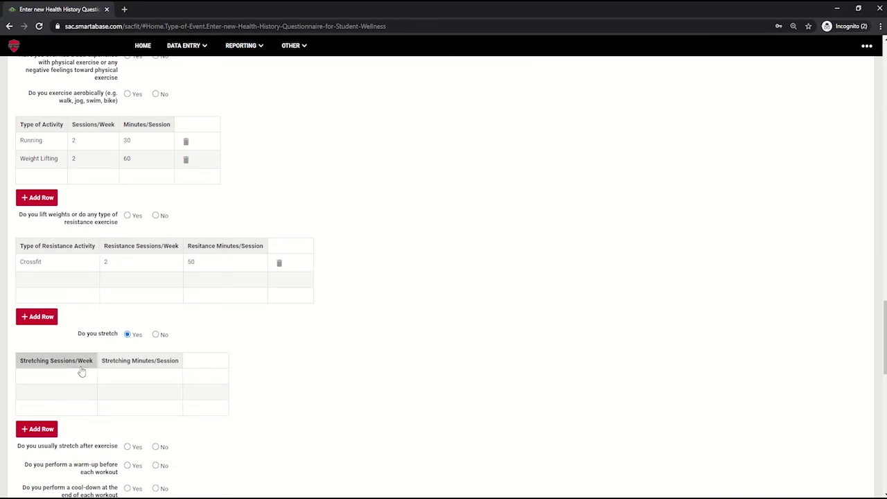
left_click(72, 376)
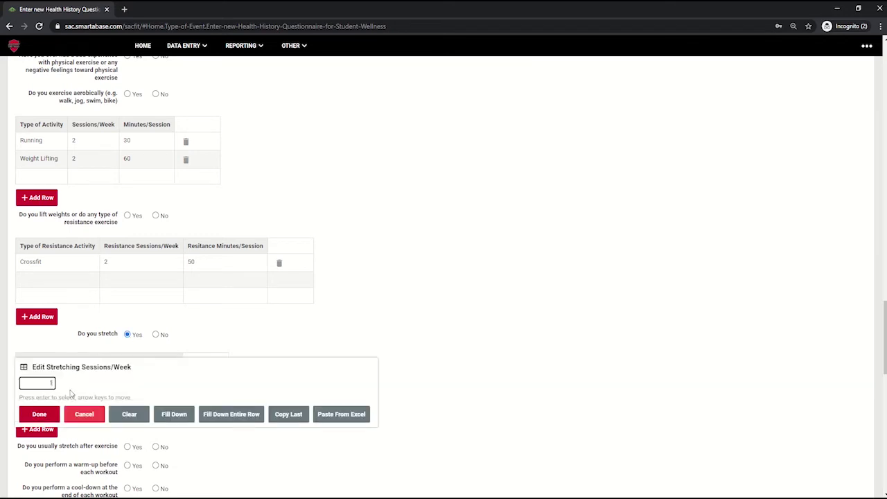
type("1")
key("Return")
key("Tab")
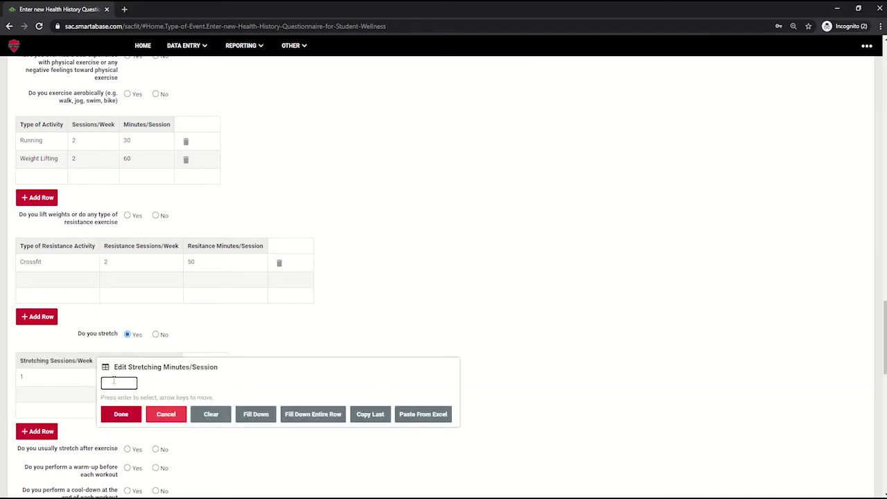
type("15")
key("Return")
key("Tab")
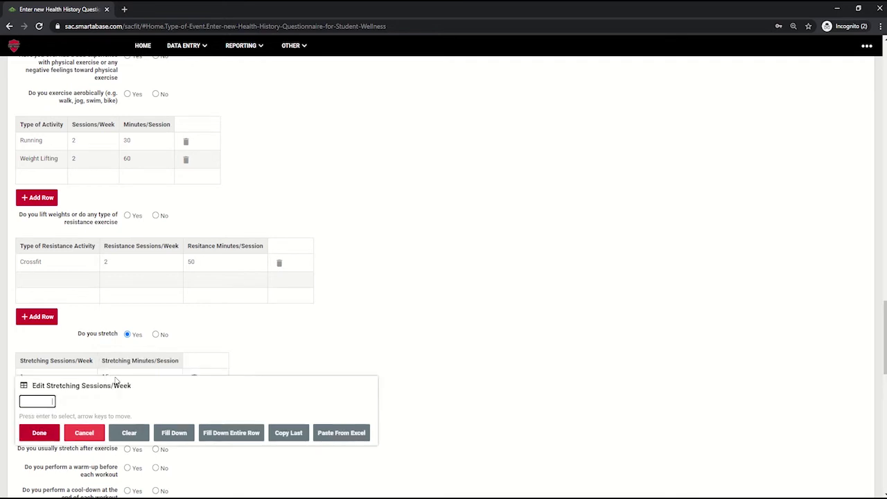
type("1")
left_click(39, 432)
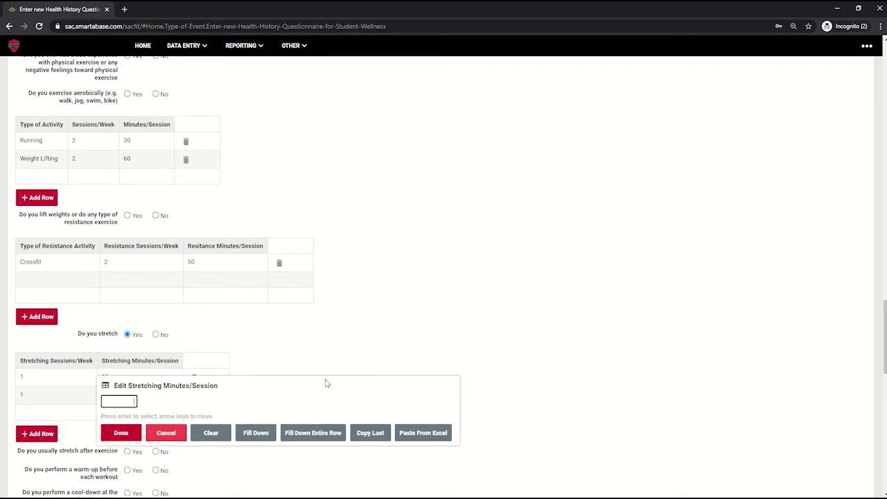
left_click(307, 359)
scroll(178, 361, "down", 5)
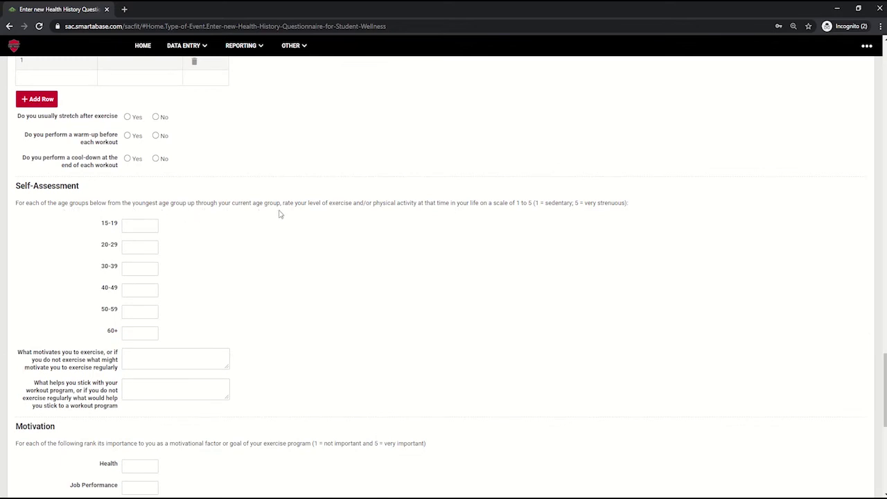
scroll(332, 212, "down", 3)
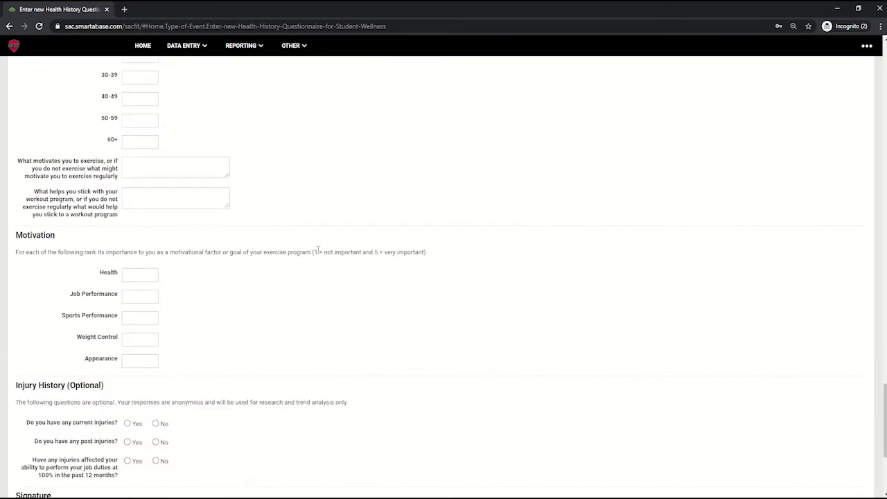
left_click_drag(313, 251, 438, 252)
key("Tab")
scroll(153, 366, "down", 1)
scroll(153, 365, "down", 2)
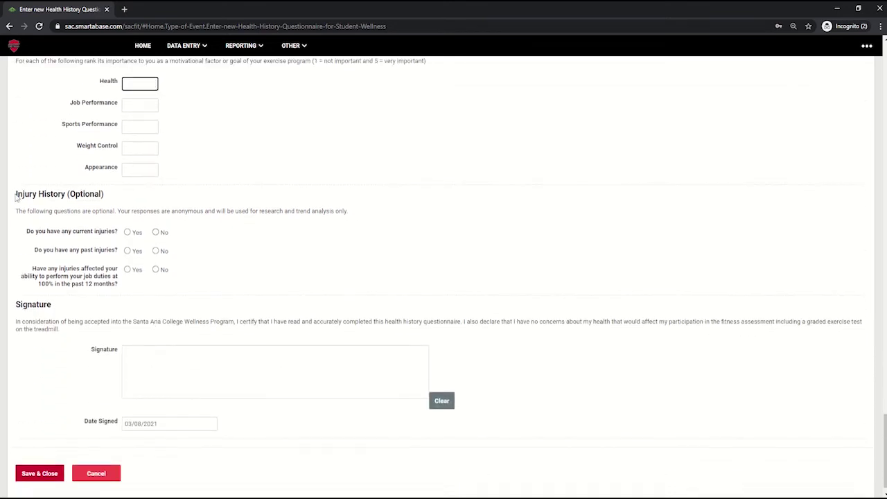
mouse_move(18, 196)
left_mouse_down()
mouse_move(88, 203)
mouse_move(118, 195)
mouse_move(14, 197)
left_mouse_up()
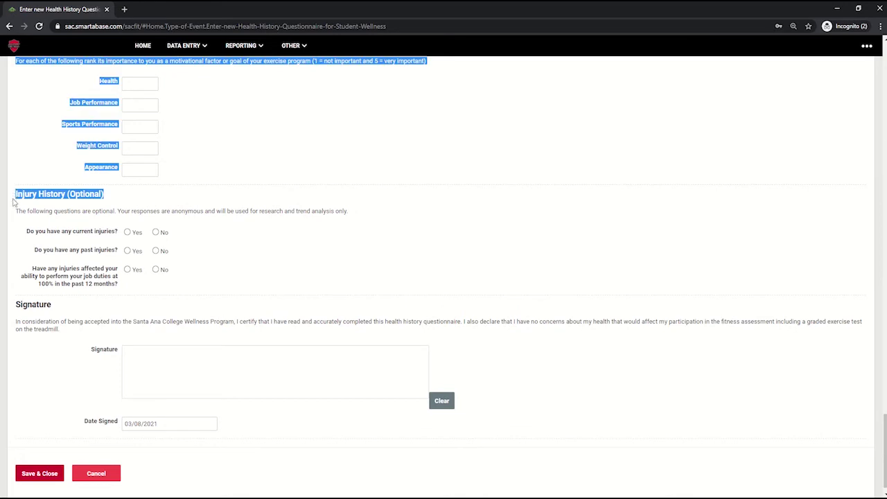
left_click(126, 209)
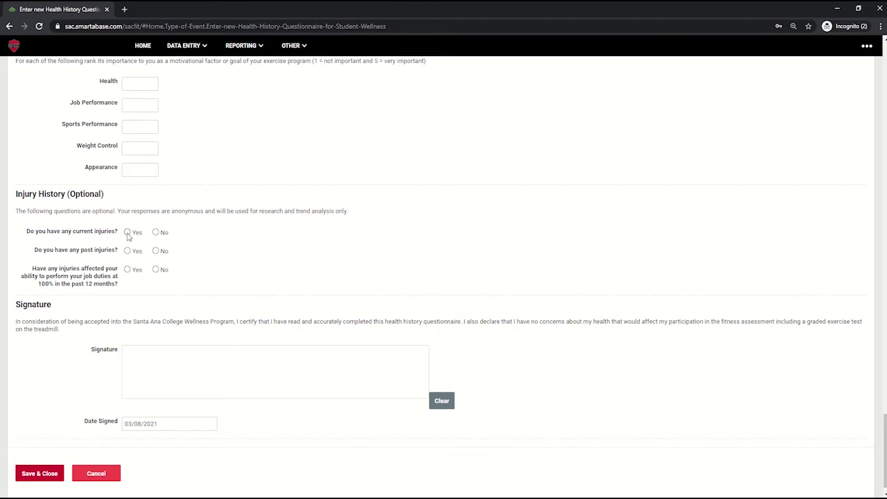
- Record a current Back injury of type Skeletal, described as 'Details'
left_click(127, 233)
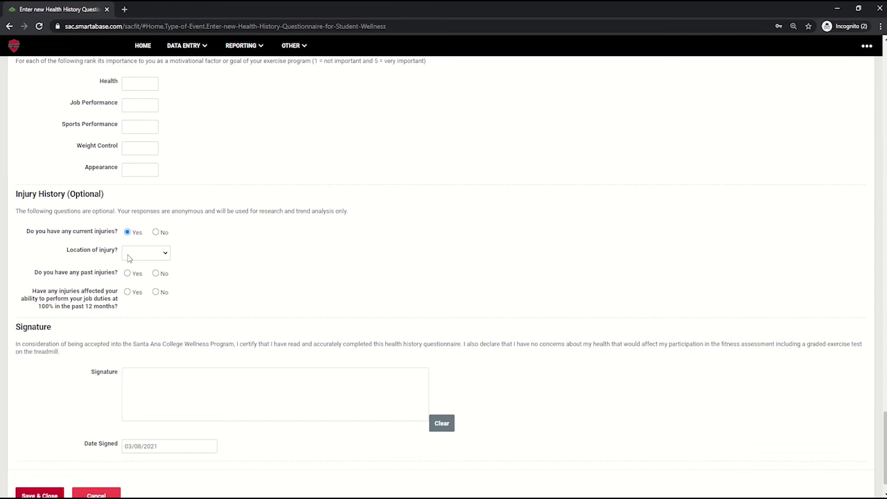
left_click(128, 255)
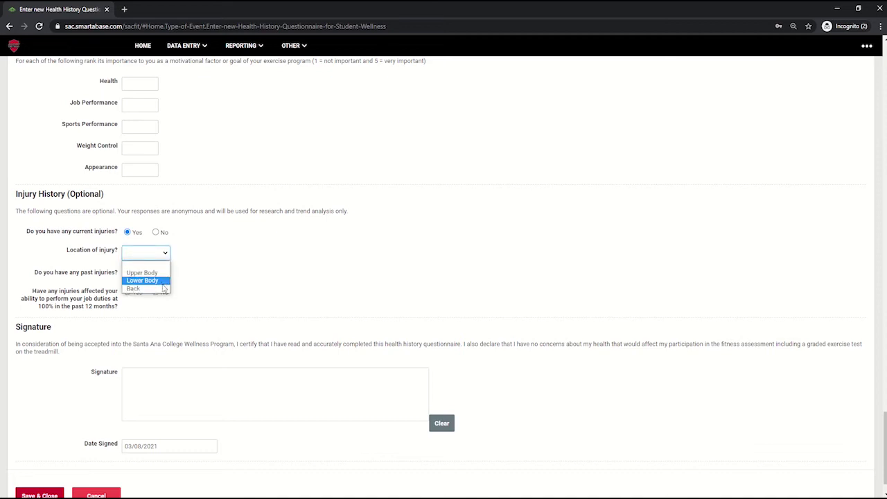
left_click(145, 253)
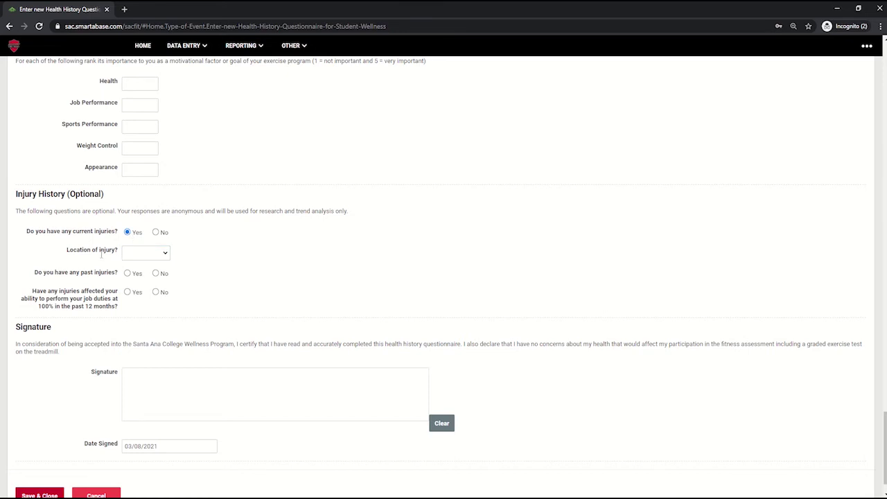
left_click(141, 255)
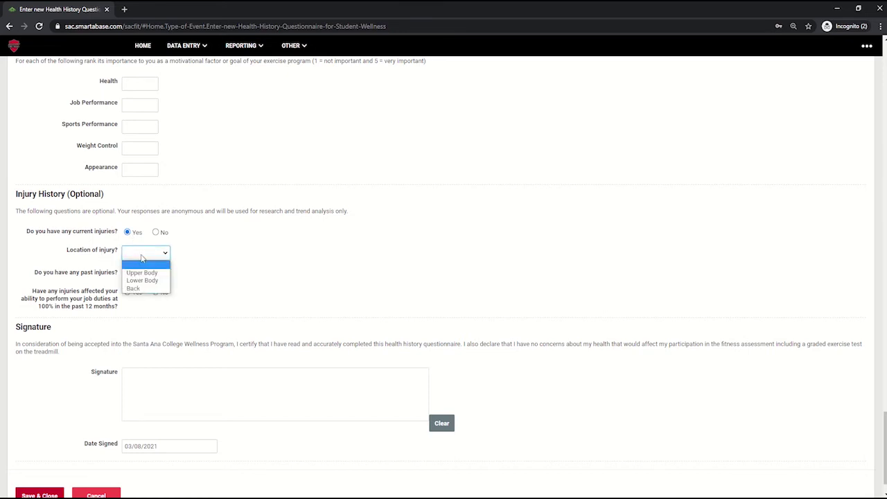
left_click(162, 289)
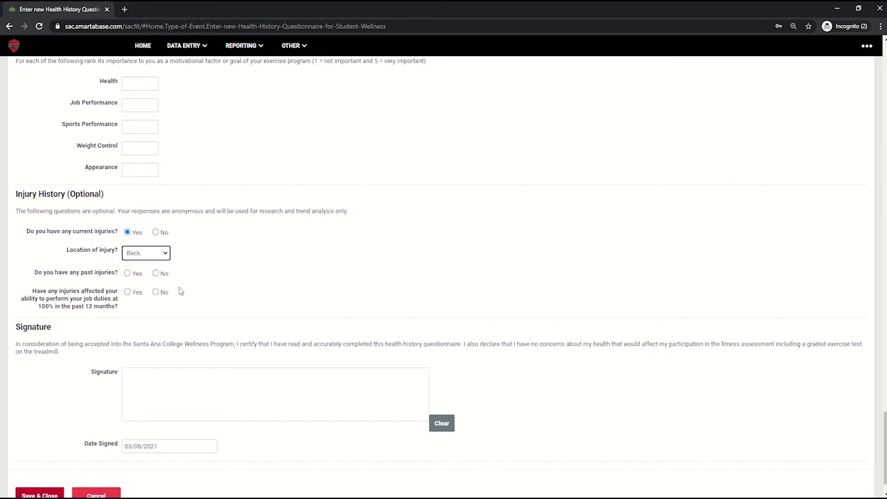
left_click(142, 275)
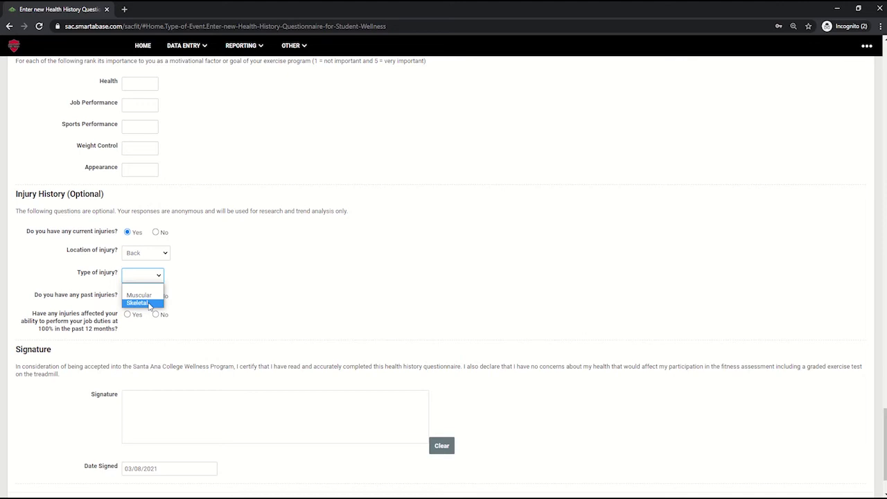
left_click(149, 304)
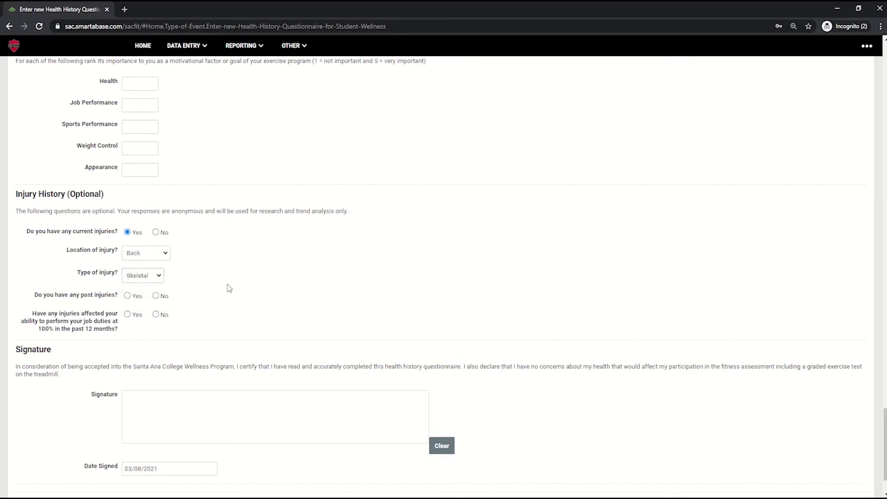
left_click(127, 301)
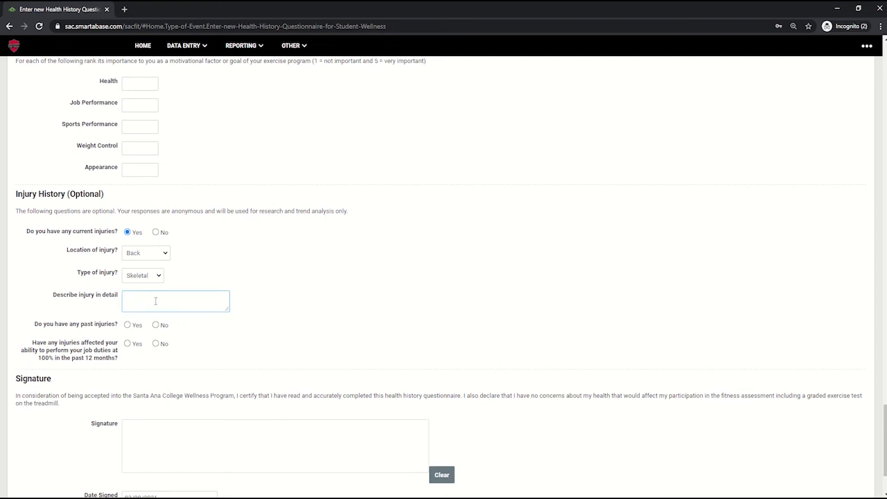
type("Details")
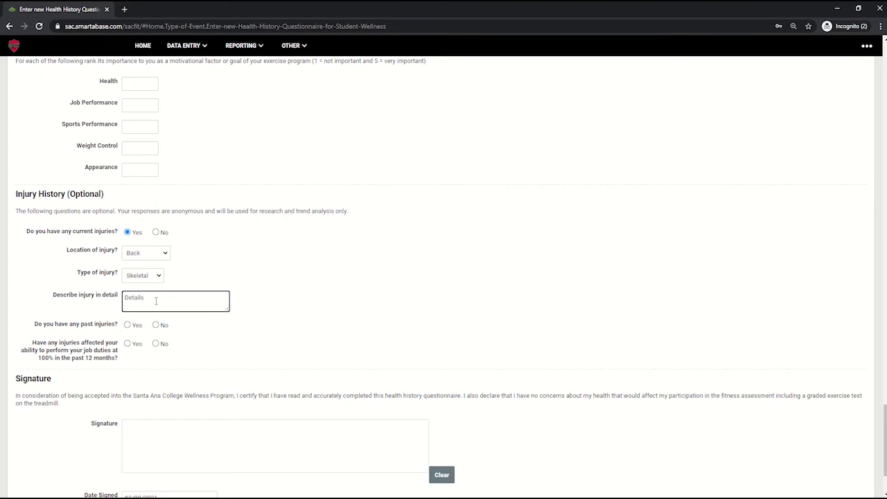
left_click(414, 328)
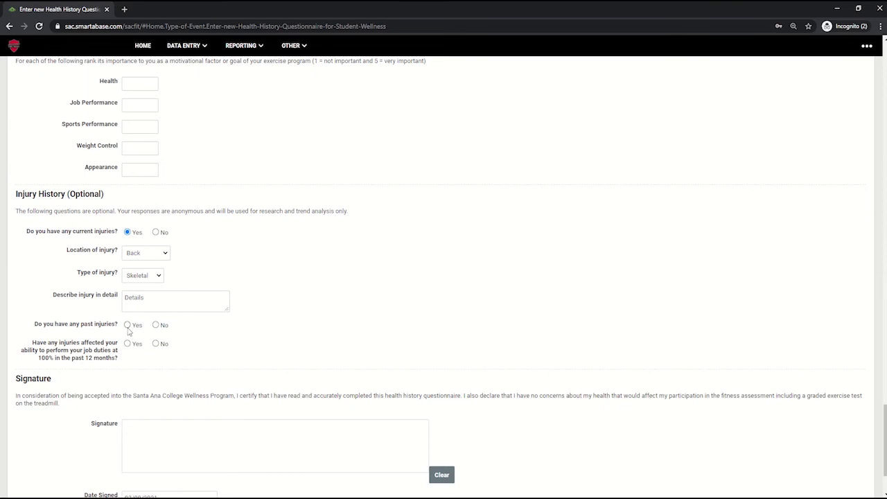
- Answer Yes to past injuries, located Upper Body, type Muscular, description left blank
left_click(127, 325)
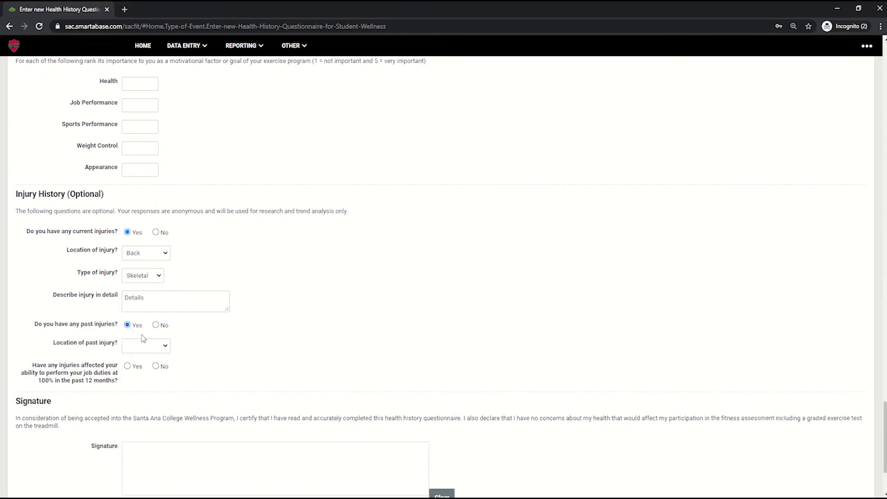
left_click(154, 345)
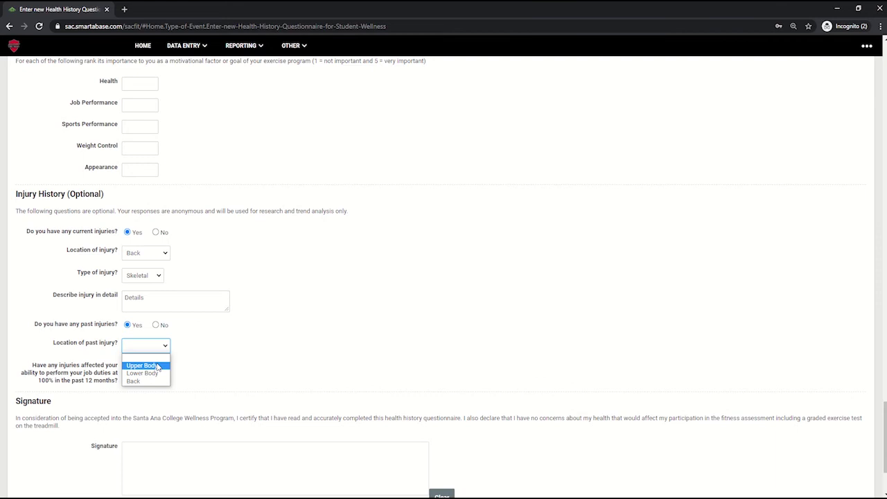
left_click(158, 366)
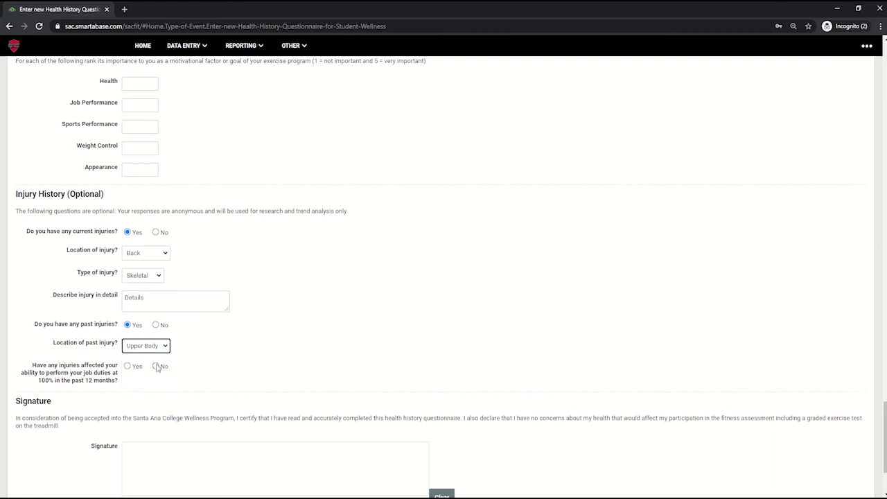
left_click(157, 368)
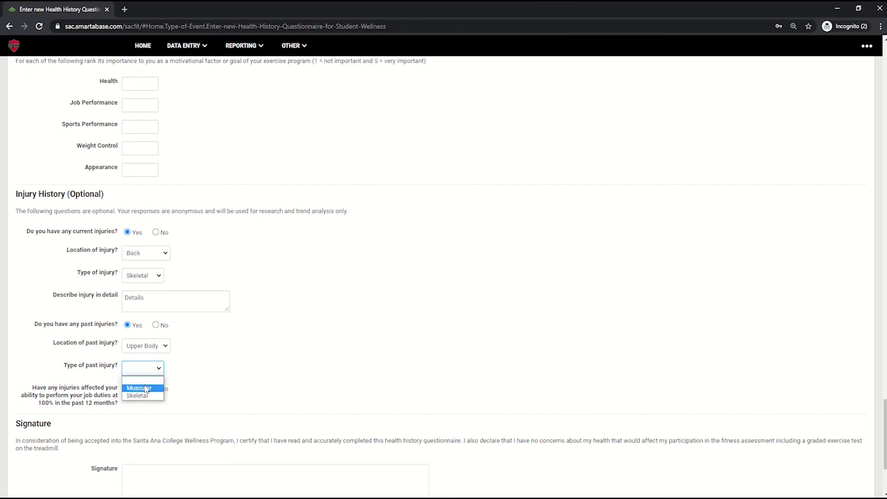
left_click(147, 388)
left_click(151, 401)
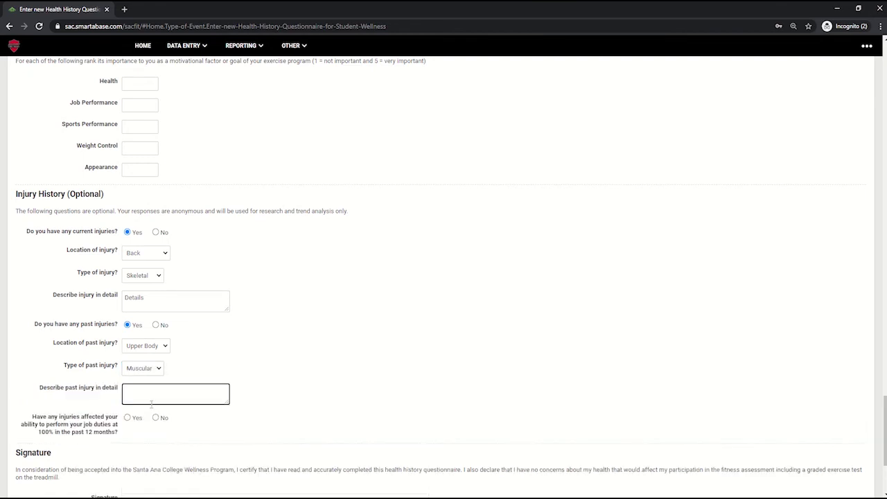
left_click(34, 418)
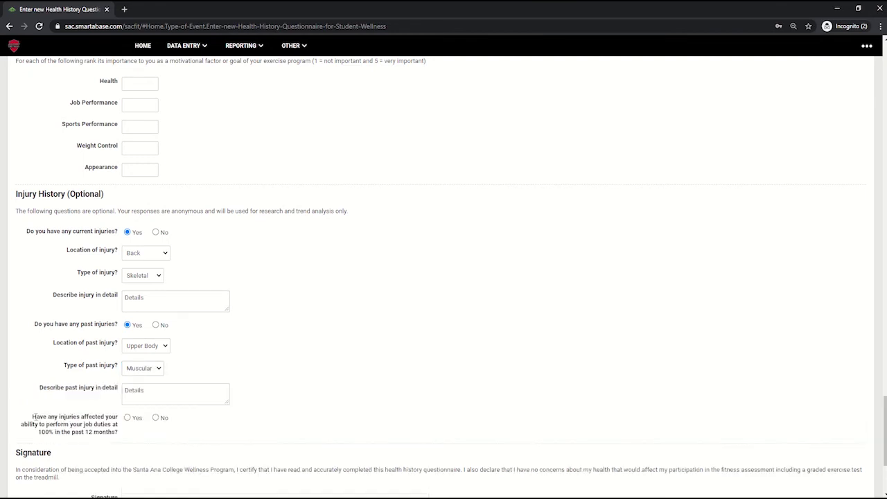
left_click_drag(34, 418, 139, 420)
left_click(146, 441)
- Answer Yes to injuries affecting job duties, set affected shifts to 50%, and Yes to missed shifts
left_click(128, 418)
scroll(236, 413, "down", 2)
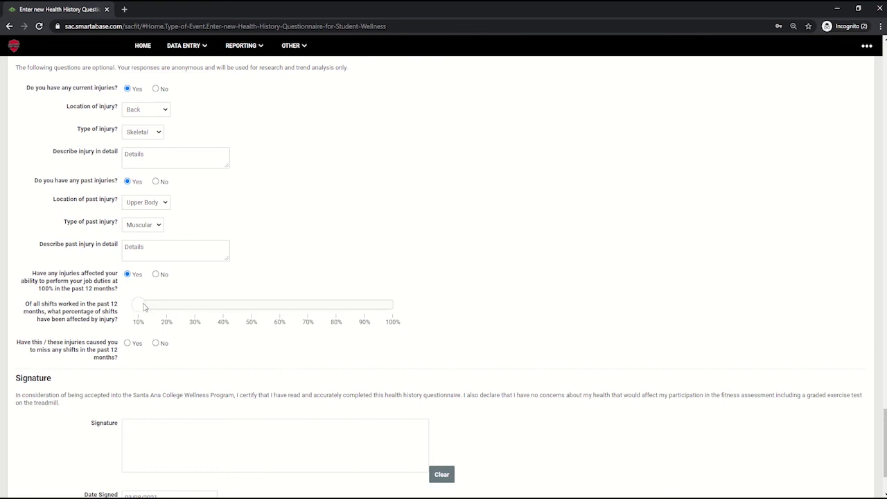
left_click_drag(144, 307, 251, 307)
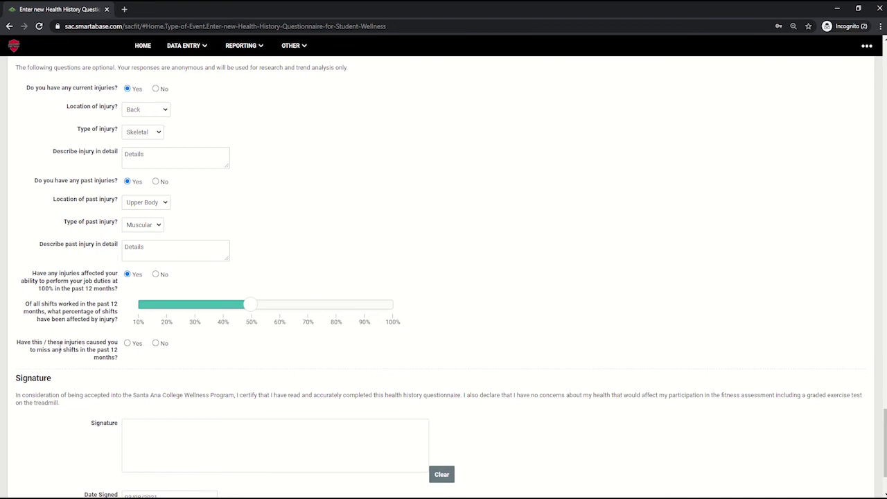
left_click(128, 343)
- Draw a signature, fill in Date Signed, and save and close the questionnaire
scroll(323, 368, "down", 2)
mouse_move(230, 338)
left_mouse_down()
mouse_move(244, 361)
mouse_move(233, 365)
mouse_move(280, 342)
mouse_move(279, 365)
left_mouse_up()
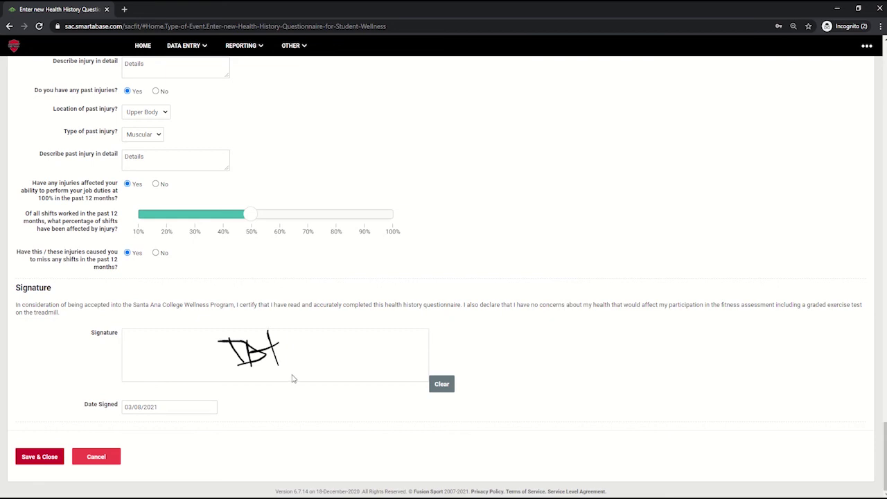
left_click(158, 408)
left_click(39, 456)
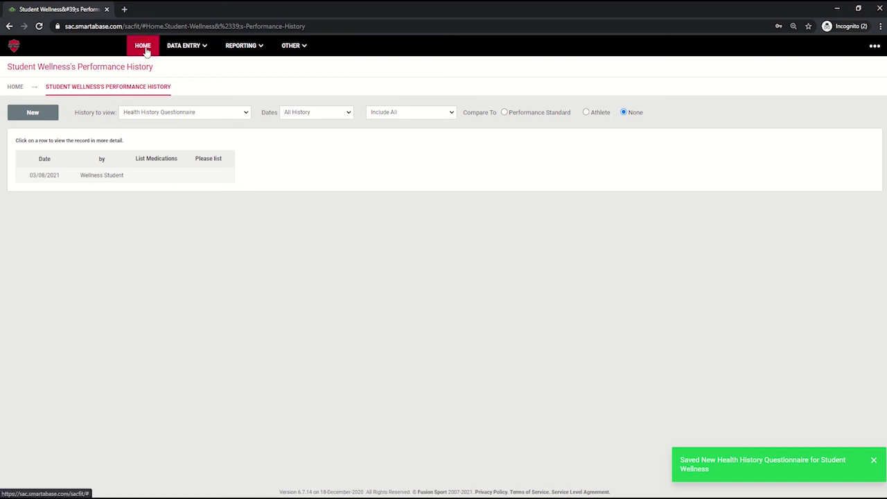
- From Home, start a blank Fitness Assessment Disclaimer entry under Admin and review its disclaimer text
left_click(144, 48)
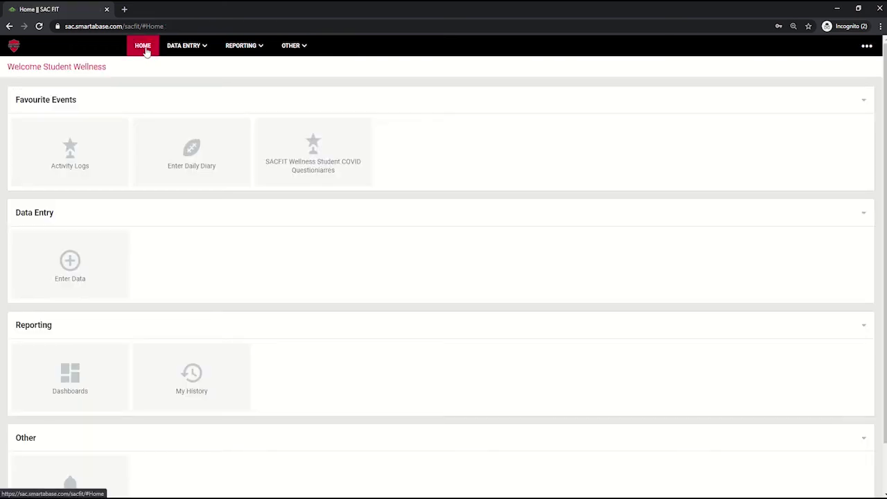
left_click(86, 265)
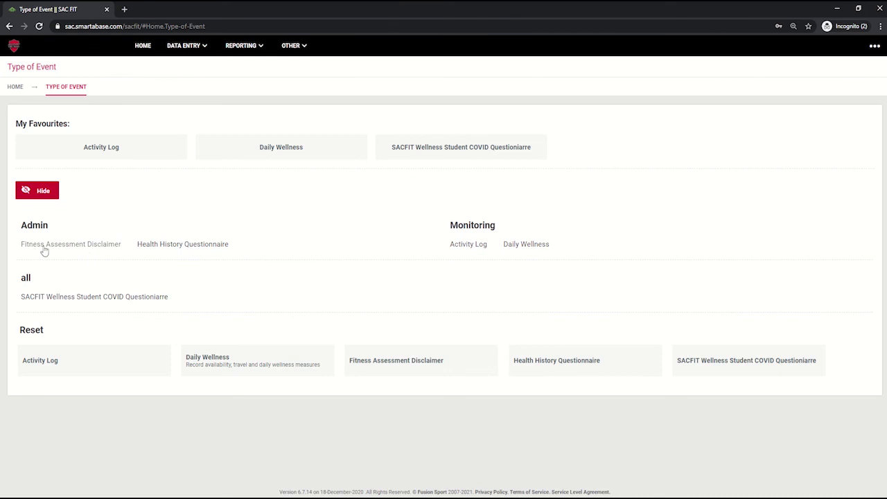
left_click(67, 247)
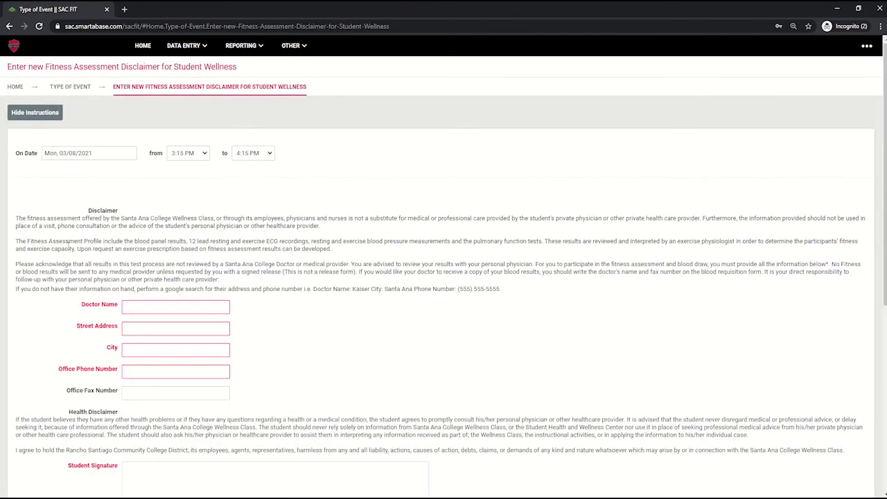
scroll(113, 247, "down", 2)
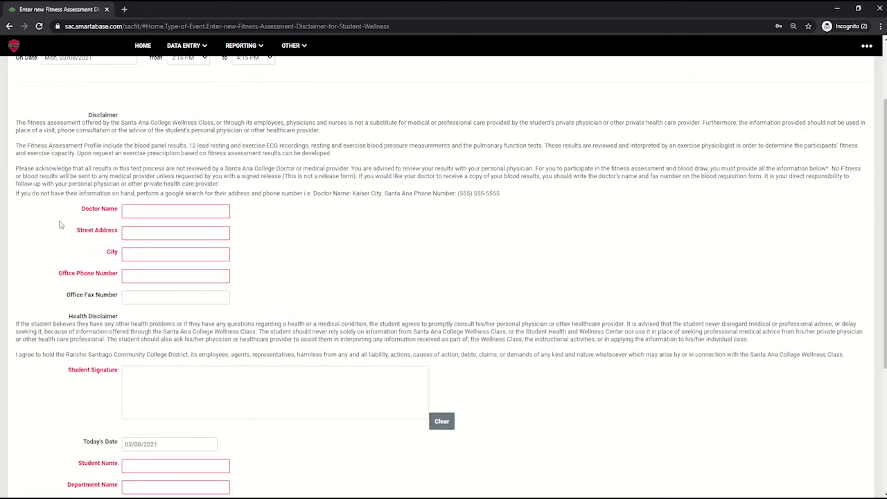
left_click_drag(17, 119, 516, 194)
left_click(535, 228)
left_click(223, 211)
- Enter doctor Kaiser, street 17th St, city Santa Ana, and the doctor's office phone number
left_click(192, 210)
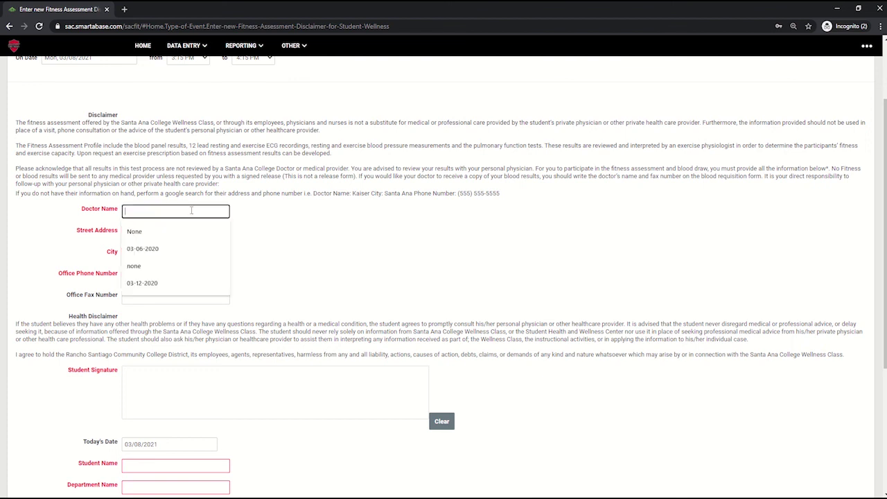
type("Kaiser")
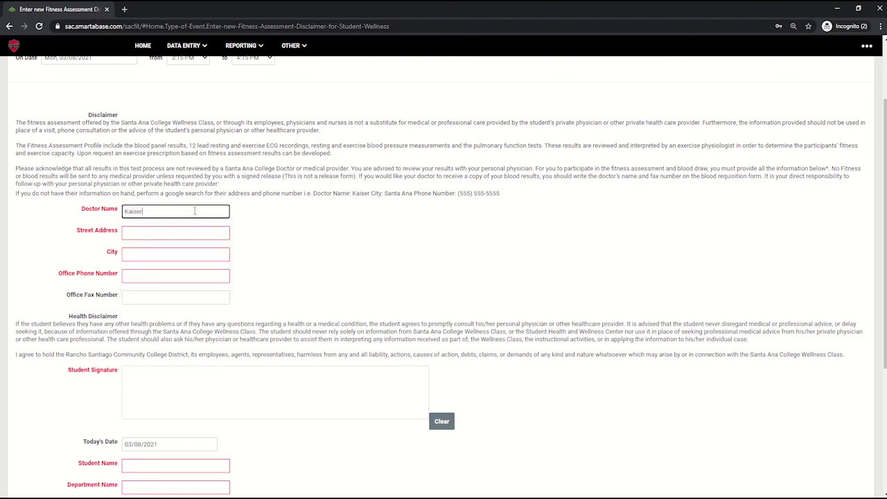
key("Tab")
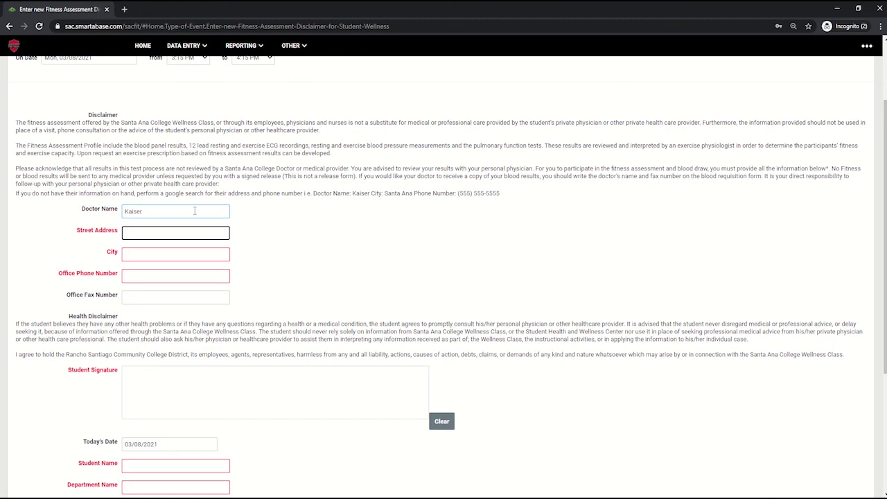
type("17th St")
key("Tab")
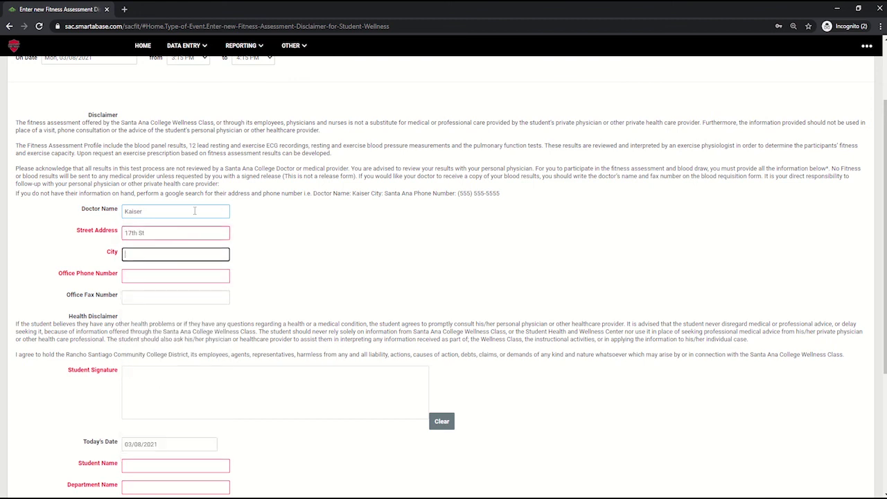
type("Santa Ana")
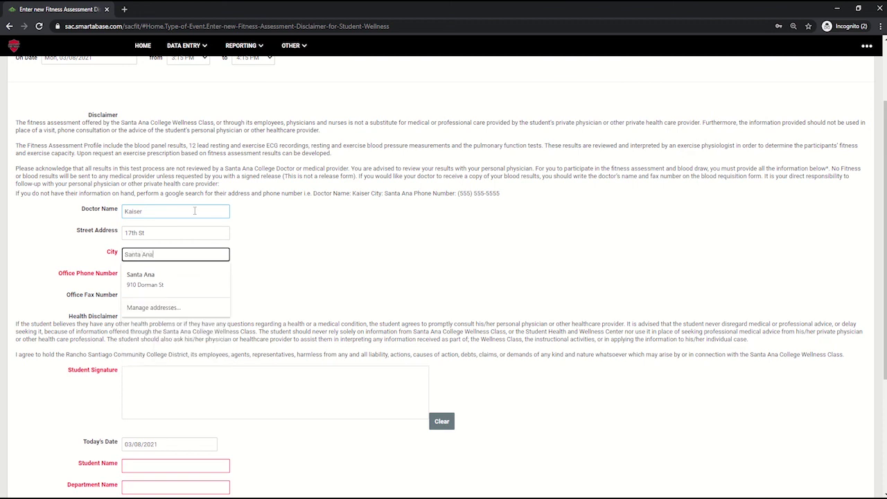
key("Tab")
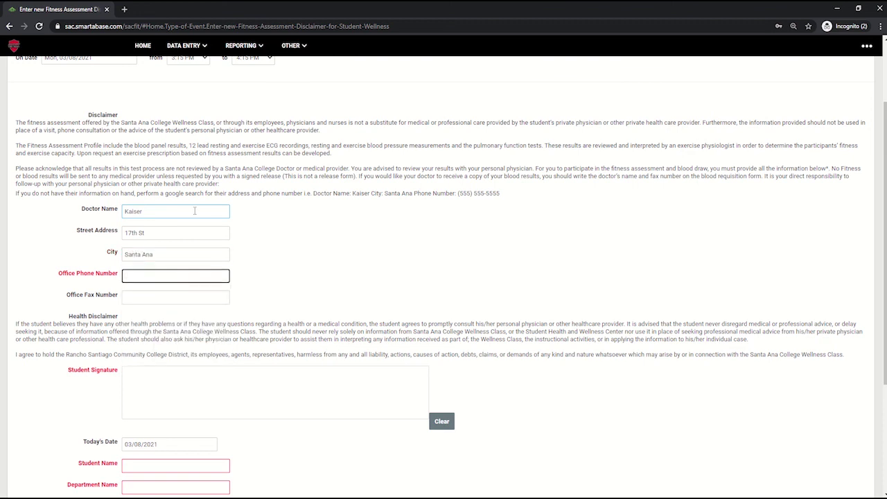
type("(555) 555-5555")
left_click(309, 255)
scroll(302, 273, "down", 1)
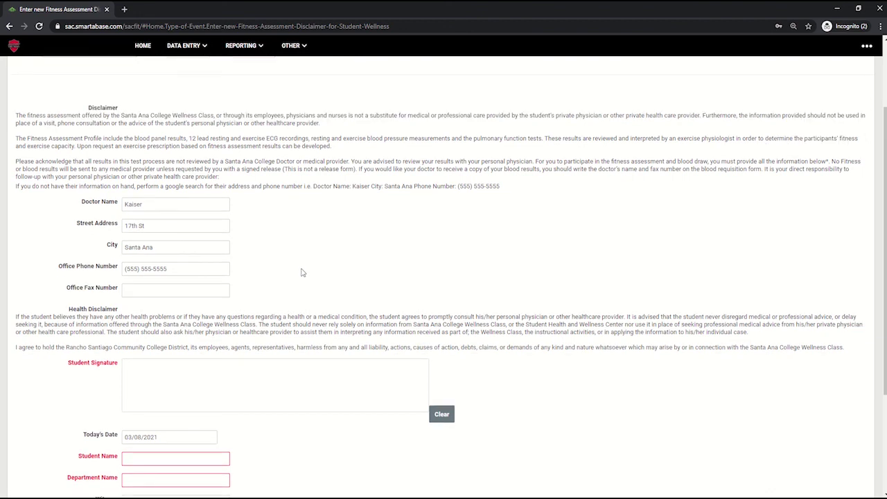
- Draw the student signature, enter the student's full name, and set department to Santa Ana SAC
scroll(301, 272, "down", 2)
mouse_move(206, 236)
left_mouse_down()
mouse_move(211, 264)
mouse_move(215, 251)
mouse_move(231, 253)
mouse_move(234, 276)
left_mouse_up()
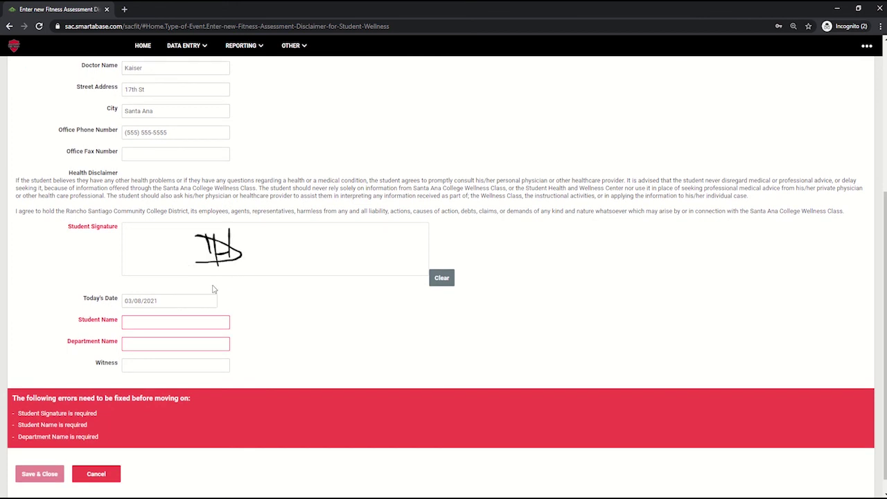
left_click(185, 323)
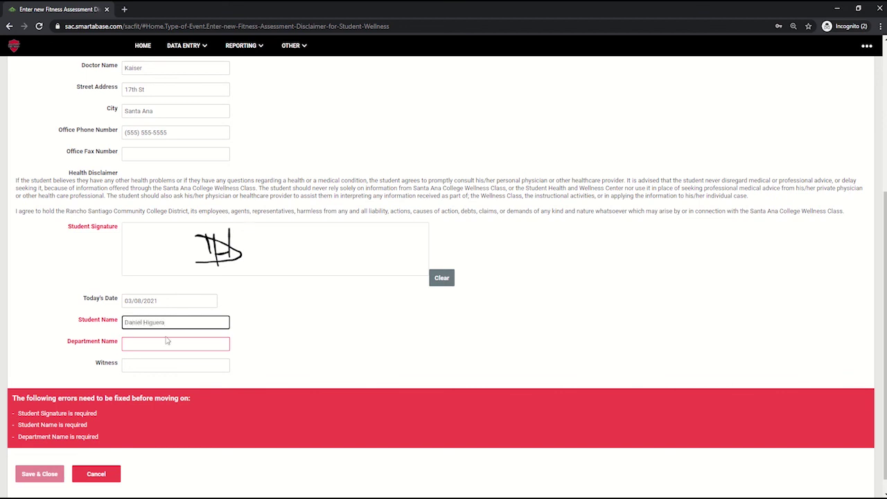
left_click(165, 343)
type("Sa")
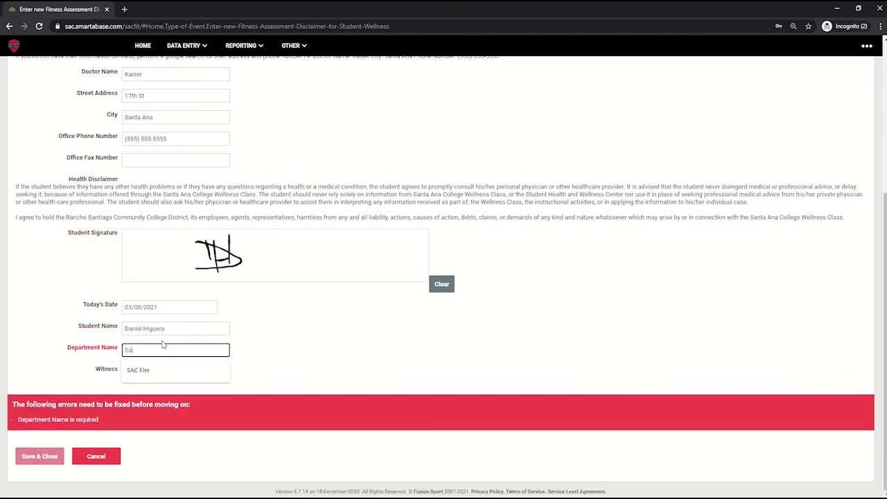
type("nta Ana SAC")
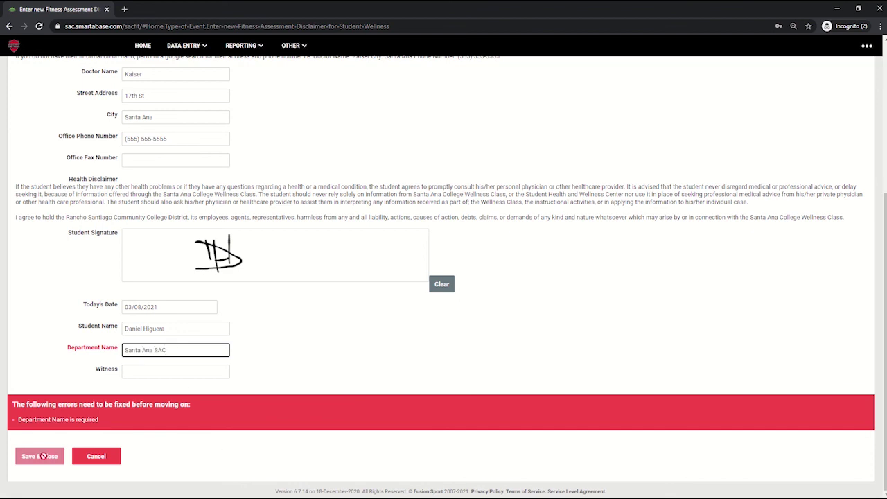
- Save and close the completed disclaimer, returning to the Home page
left_click(148, 374)
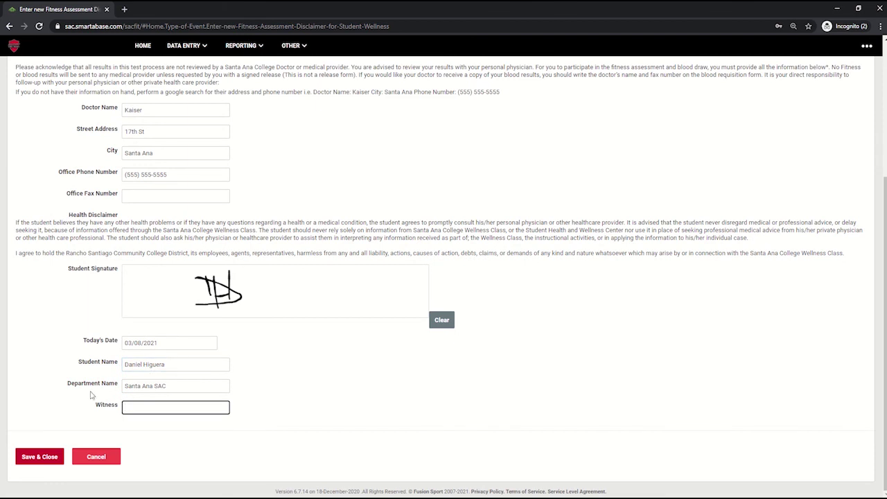
left_click(39, 457)
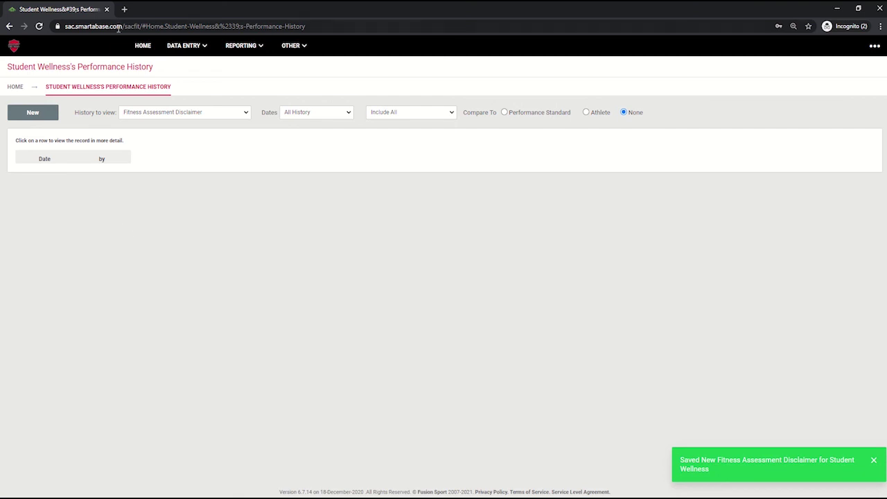
left_click(141, 47)
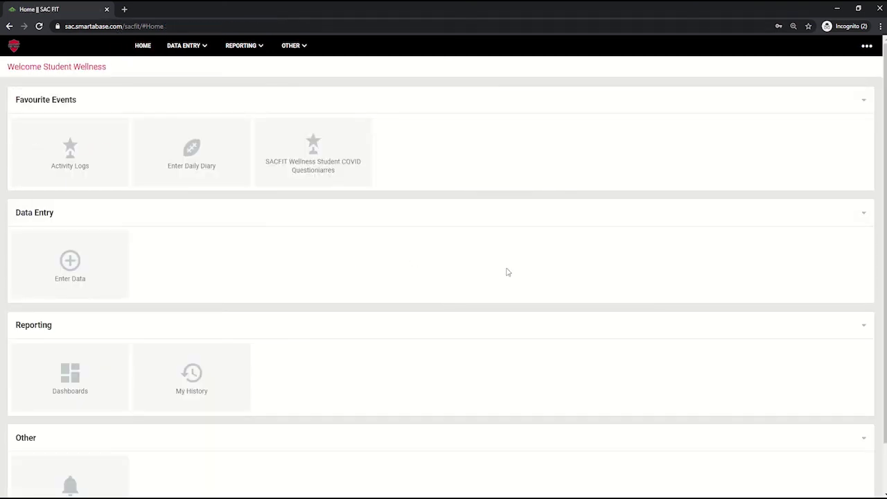